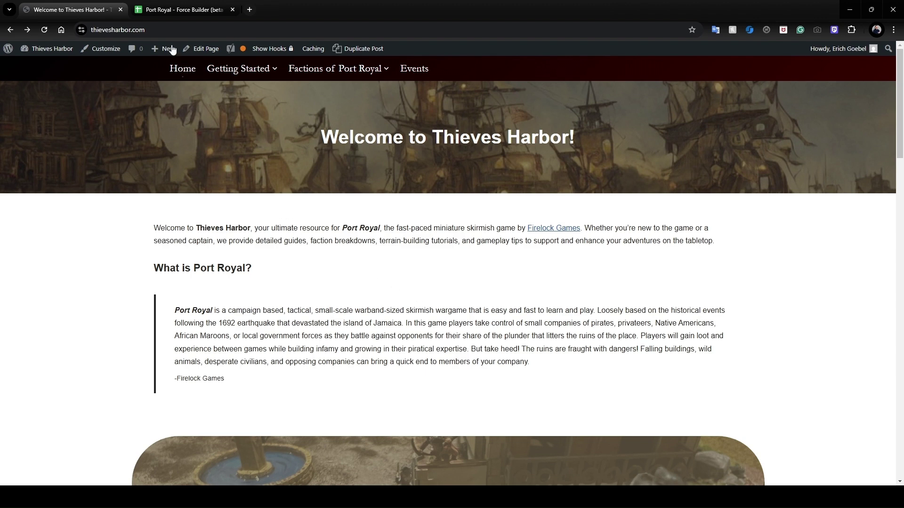
Bring up the empty Port Royal – Force Builder (beta 1.0) template and its File menu.
{"action": "left_click", "coordinate": [178, 14]}
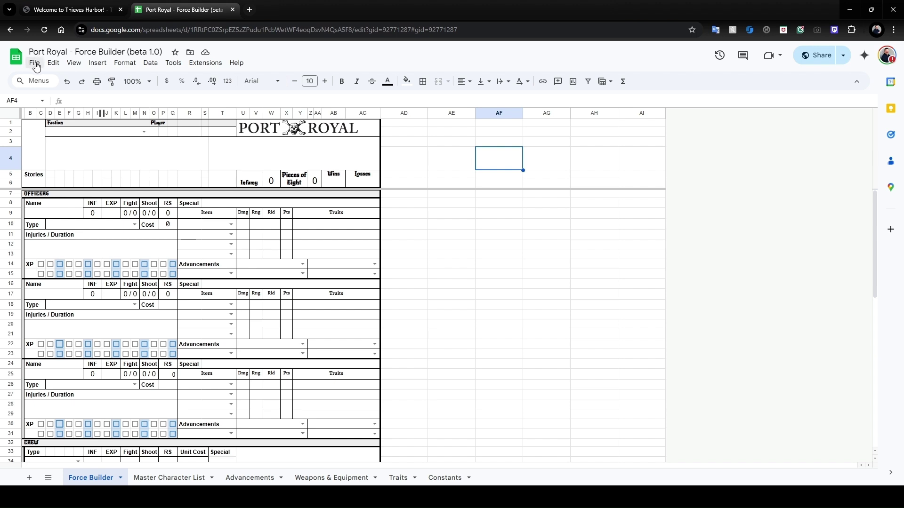
{"action": "left_click", "coordinate": [35, 64]}
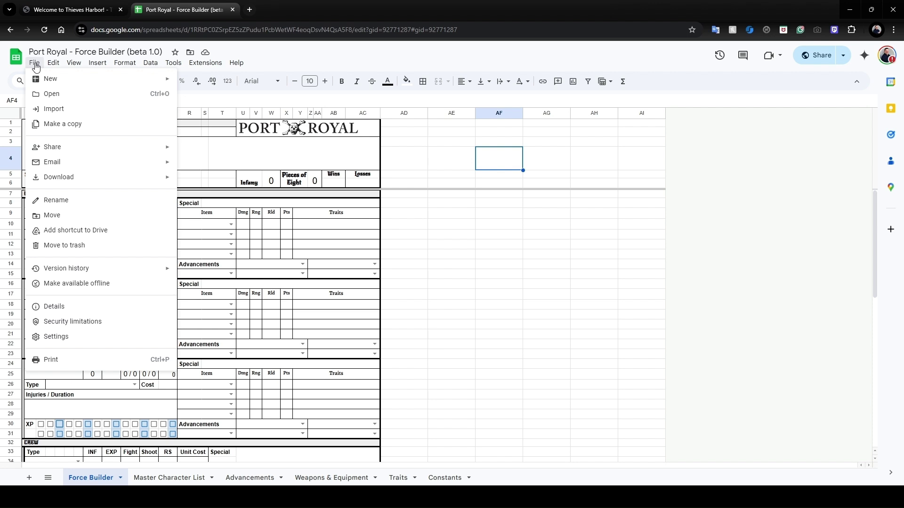
Copy the spreadsheet as 'French Buccs Tutorial' and open the copy.
{"action": "left_click", "coordinate": [79, 132]}
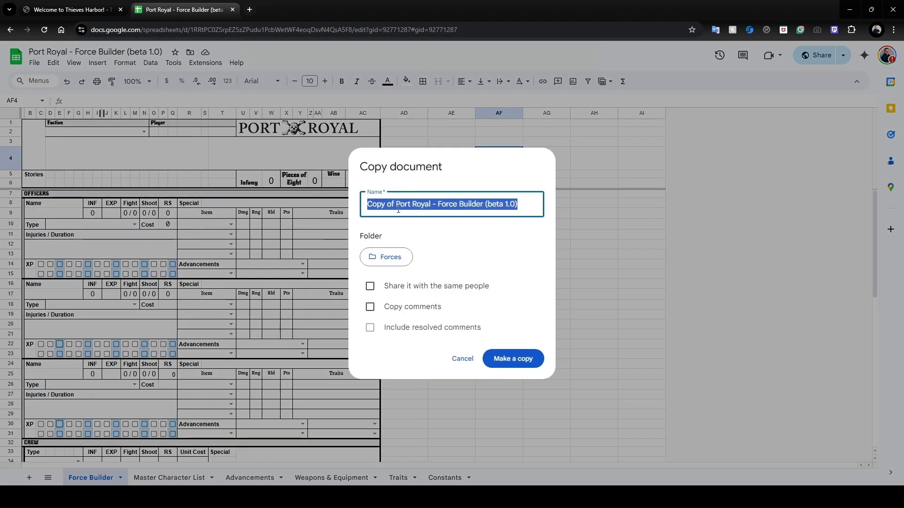
{"action": "type", "text": "French "}
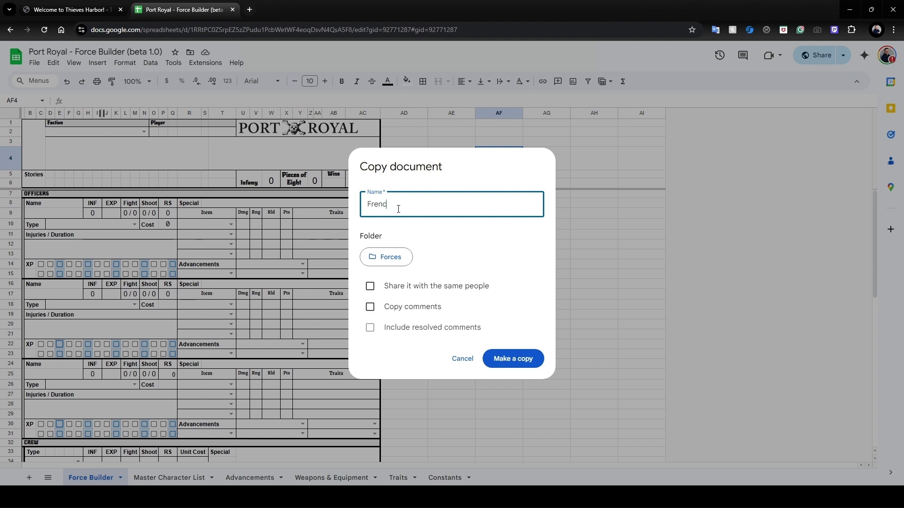
{"action": "type", "text": "Buccs Tutorial"}
{"action": "left_click", "coordinate": [517, 363]}
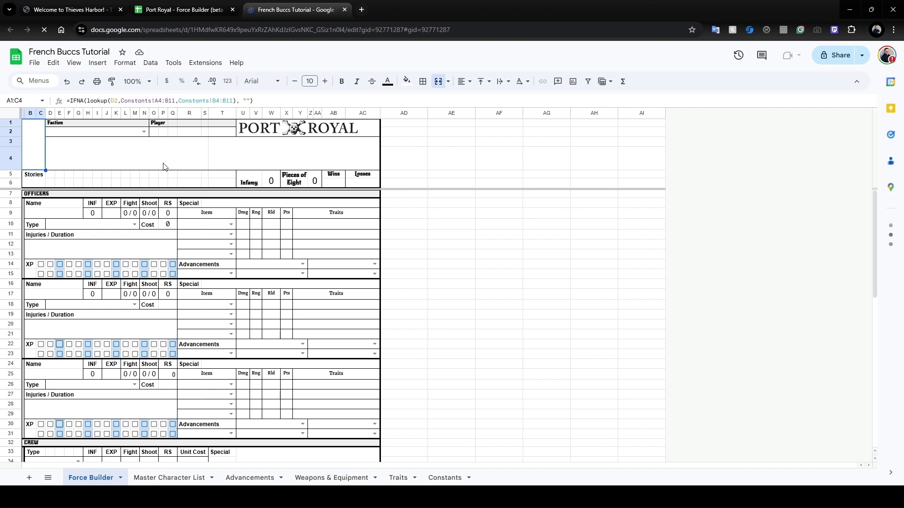
Set the faction to French Buccaneers and enter the player's name in the Player field.
{"action": "left_click", "coordinate": [142, 131]}
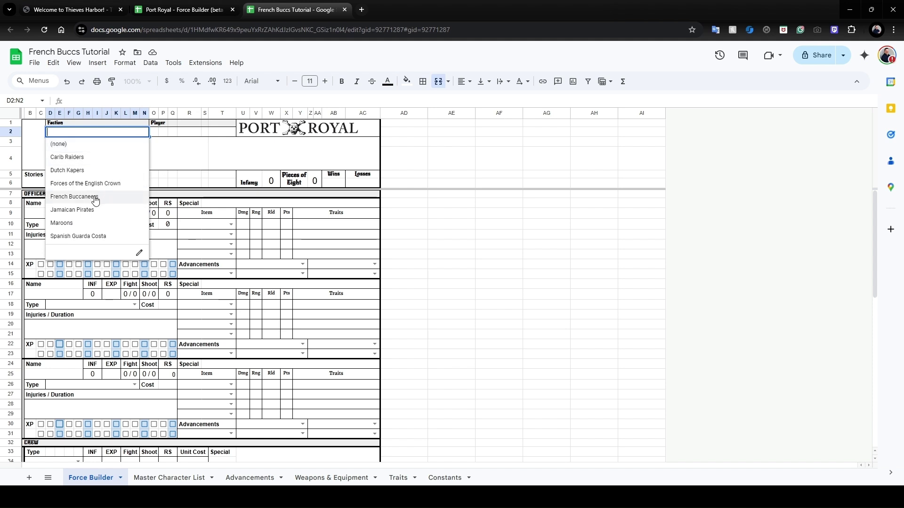
{"action": "left_click", "coordinate": [74, 197]}
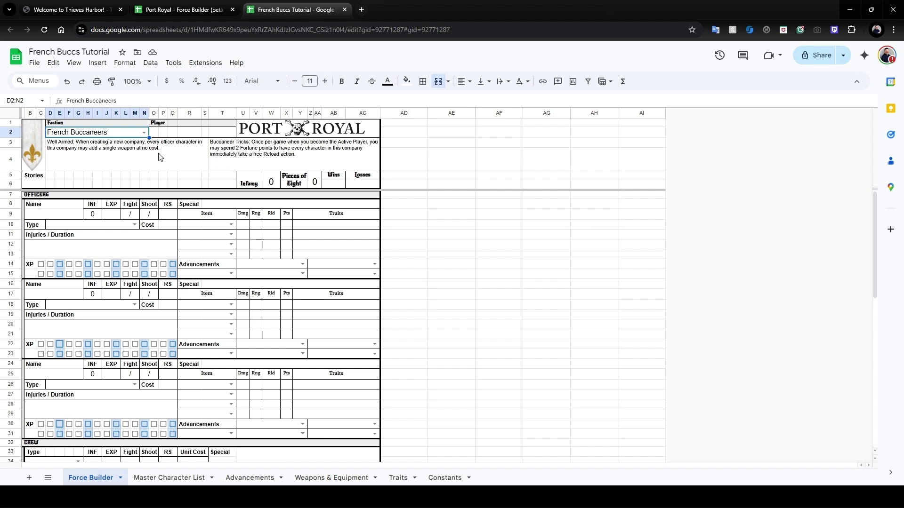
{"action": "left_click", "coordinate": [165, 133]}
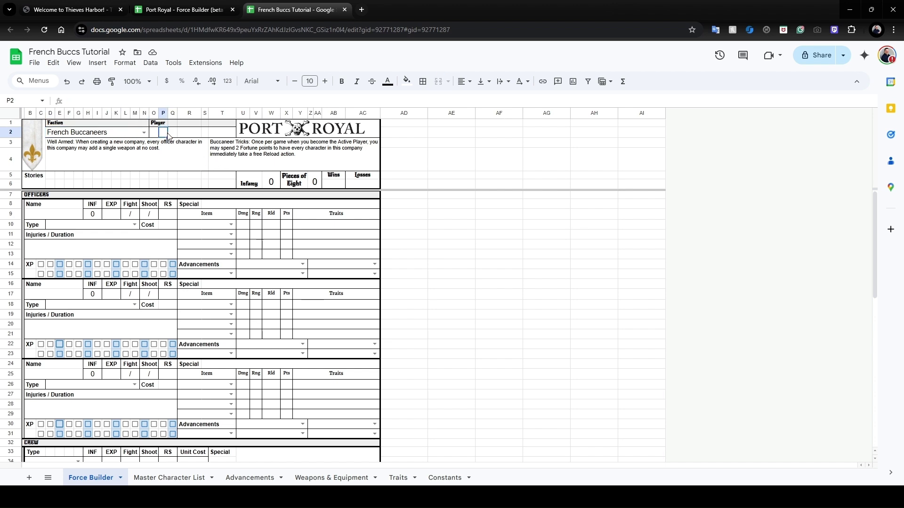
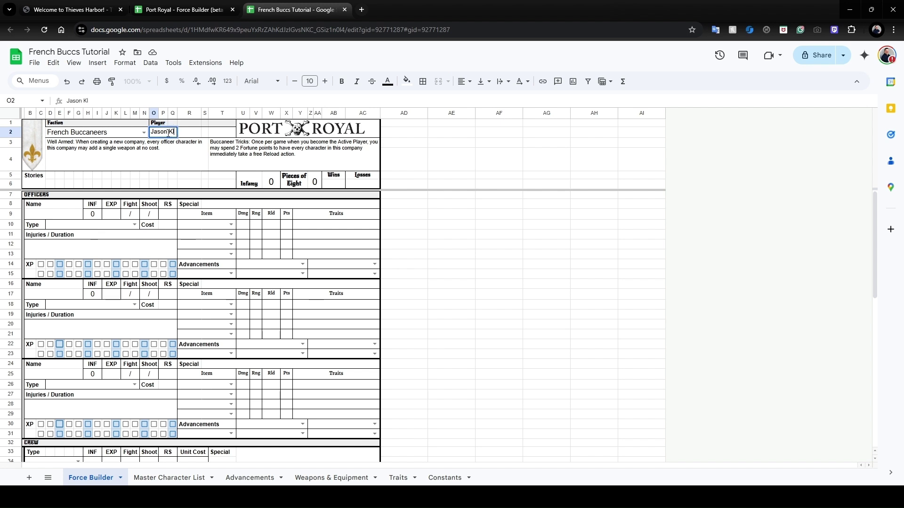
{"action": "left_click", "coordinate": [276, 185]}
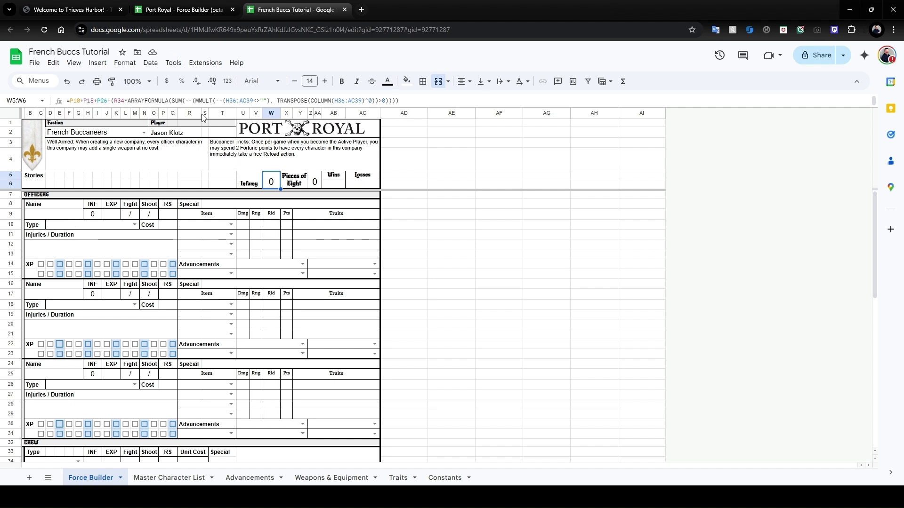
{"action": "left_click", "coordinate": [76, 10]}
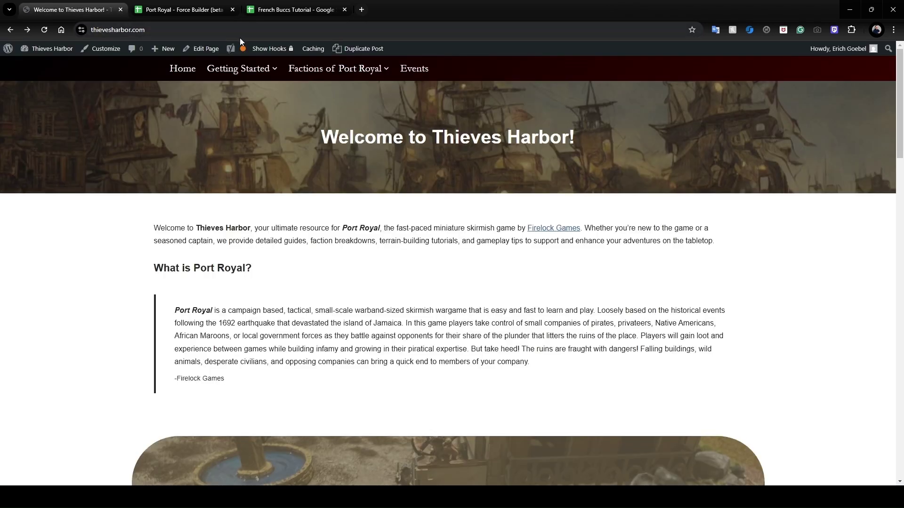
Open the Thieves Harbor French Buccaneers overview and find the 30-piece 'Ax Men' starter build.
{"action": "mouse_move", "coordinate": [322, 70]}
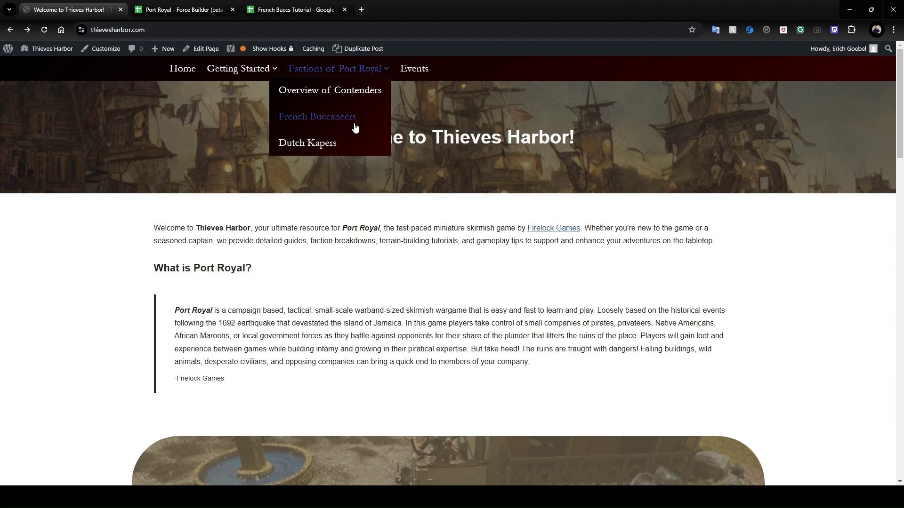
{"action": "left_click", "coordinate": [354, 124]}
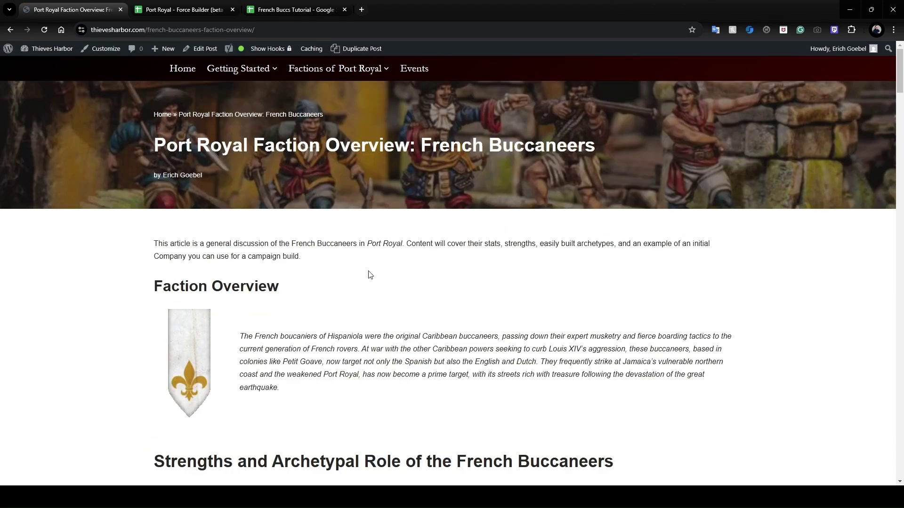
{"action": "scroll", "coordinate": [369, 264], "scroll_direction": "down", "scroll_amount": 10}
{"action": "scroll", "coordinate": [369, 272], "scroll_direction": "down", "scroll_amount": 20}
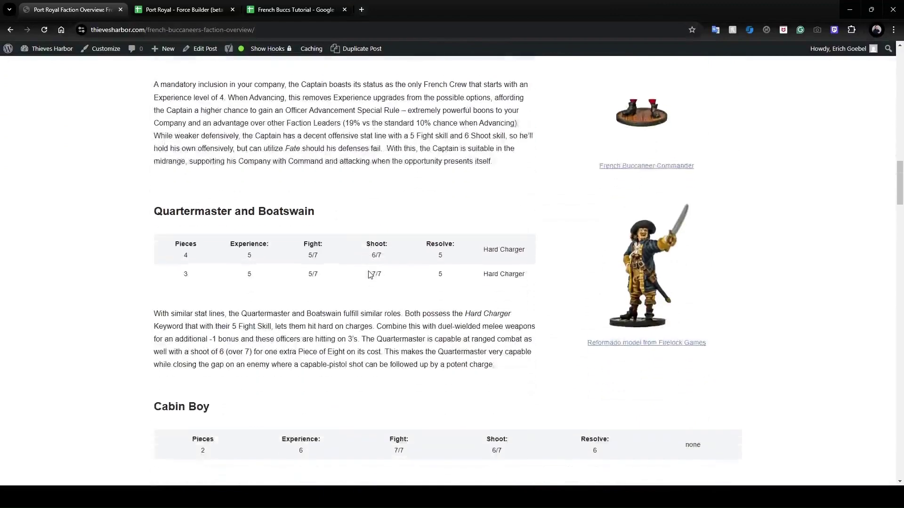
{"action": "scroll", "coordinate": [370, 274], "scroll_direction": "down", "scroll_amount": 20}
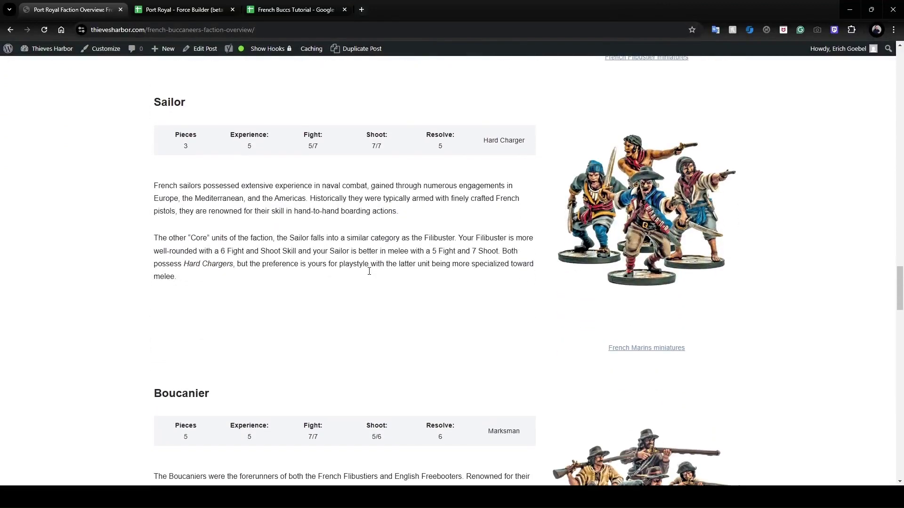
{"action": "scroll", "coordinate": [370, 275], "scroll_direction": "down", "scroll_amount": 10}
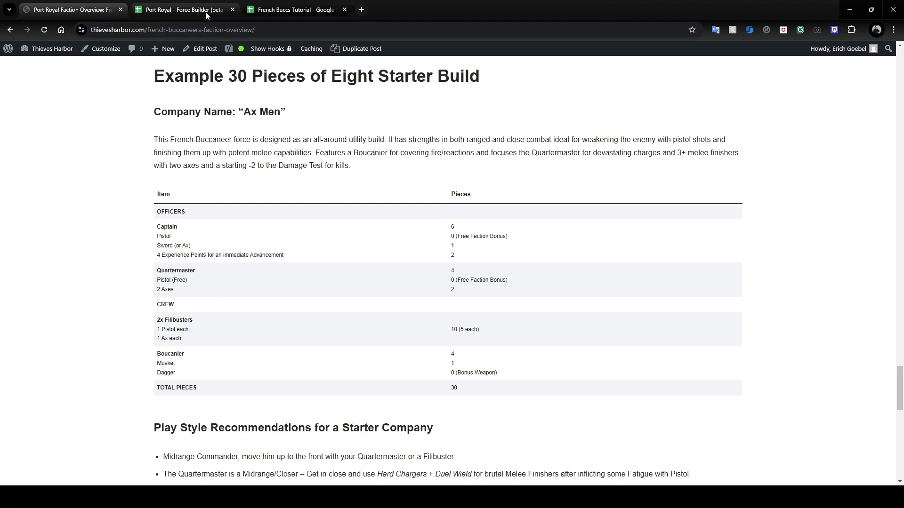
In French Buccs Tutorial, make the first officer a Captain with a Pistol and a Sword.
{"action": "left_click", "coordinate": [292, 10]}
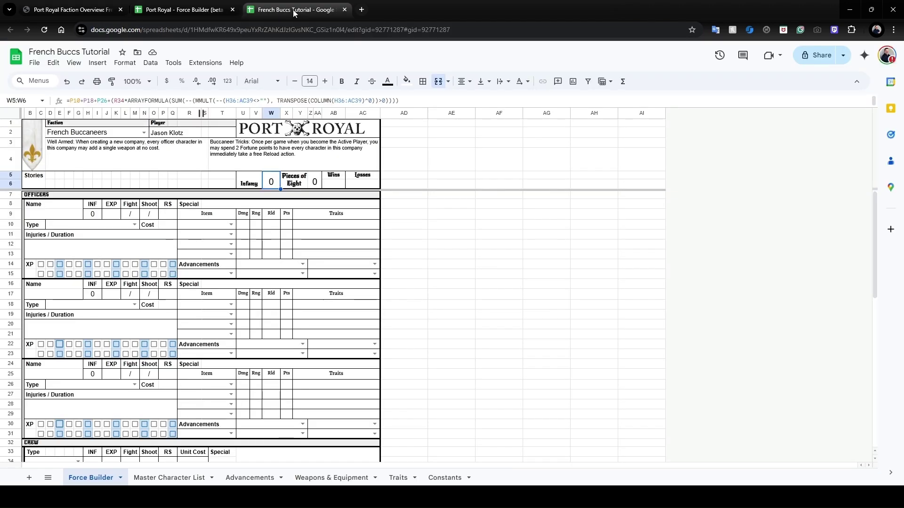
{"action": "left_click", "coordinate": [134, 225]}
{"action": "left_click", "coordinate": [87, 250]}
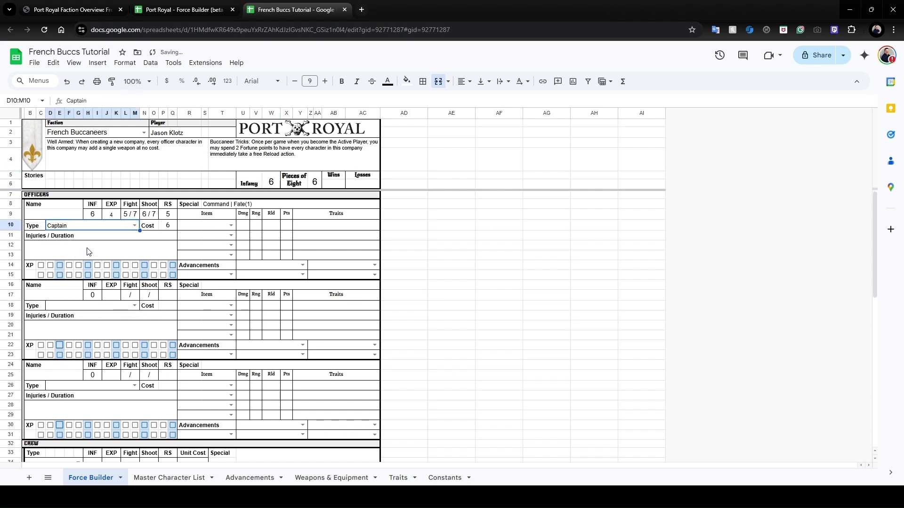
{"action": "left_click", "coordinate": [231, 225]}
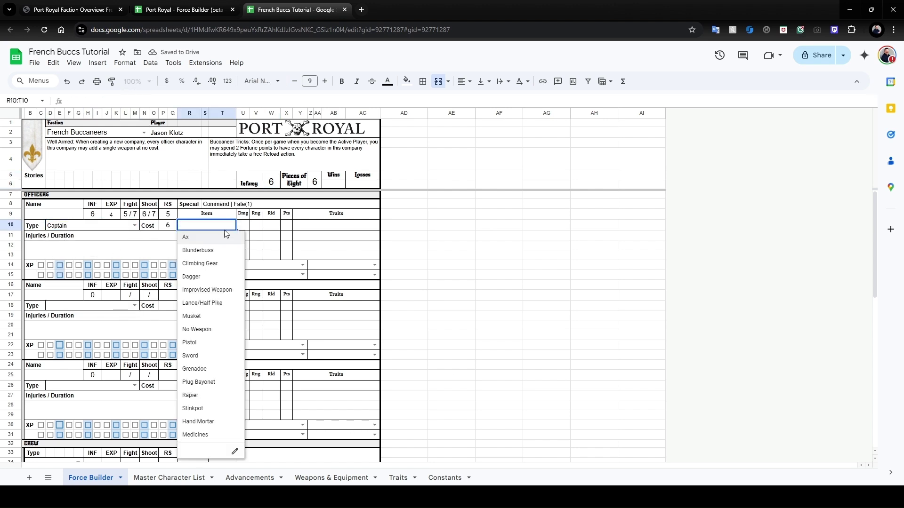
{"action": "left_click", "coordinate": [193, 343]}
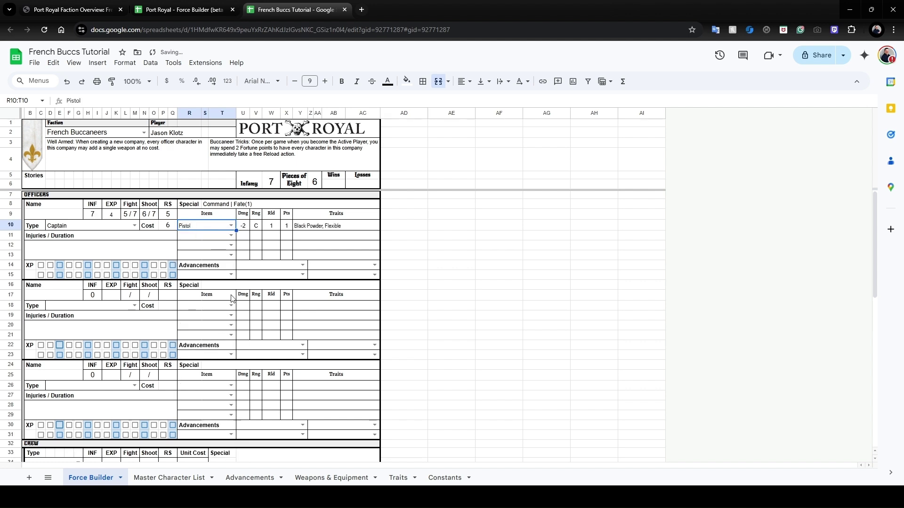
{"action": "left_click", "coordinate": [231, 237]}
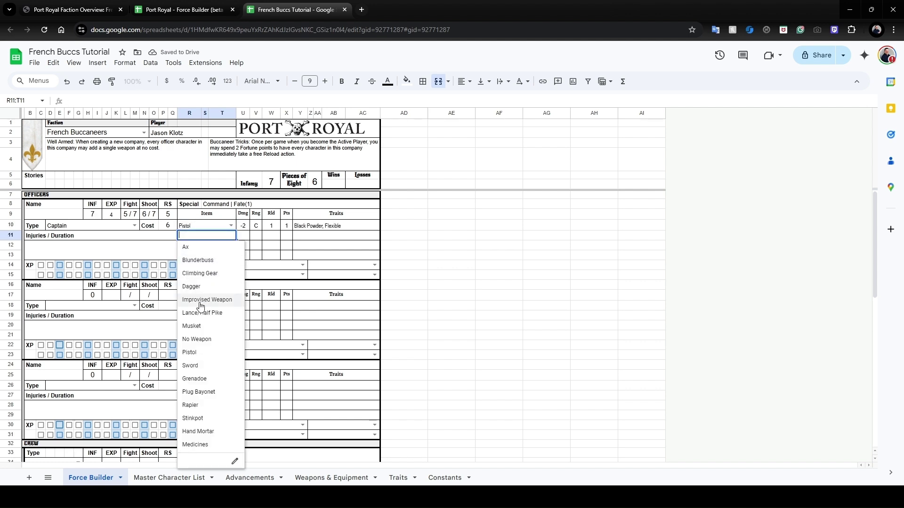
{"action": "left_click", "coordinate": [197, 370]}
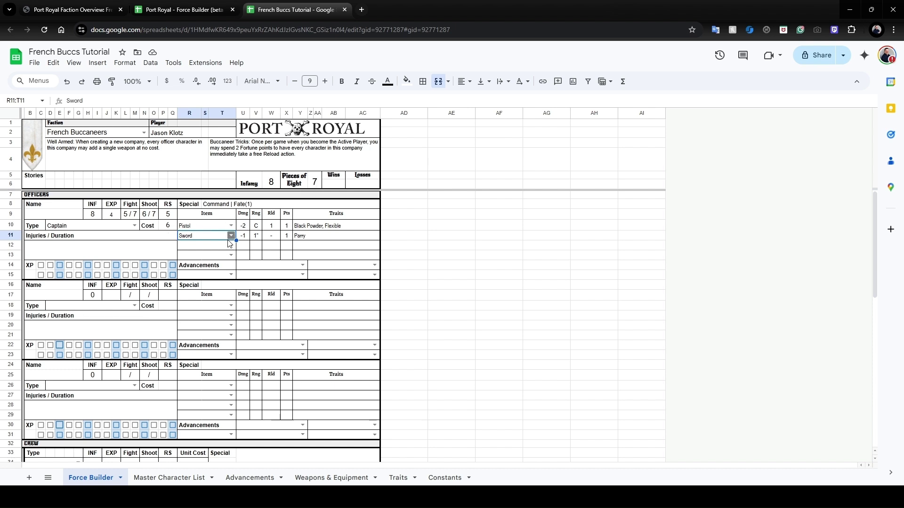
Inspect the faction rules, Pieces of Eight and Infamy formulas.
{"action": "left_click", "coordinate": [196, 152]}
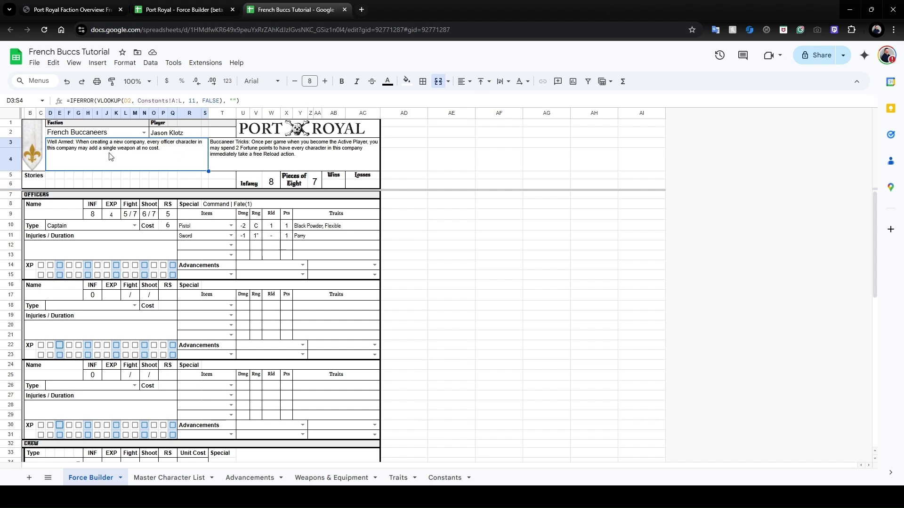
{"action": "left_click", "coordinate": [320, 183]}
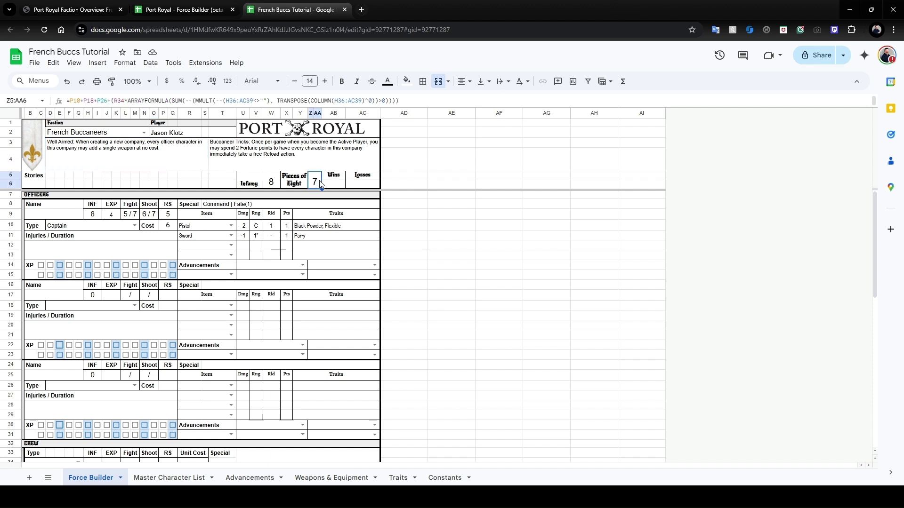
{"action": "left_click", "coordinate": [272, 183]}
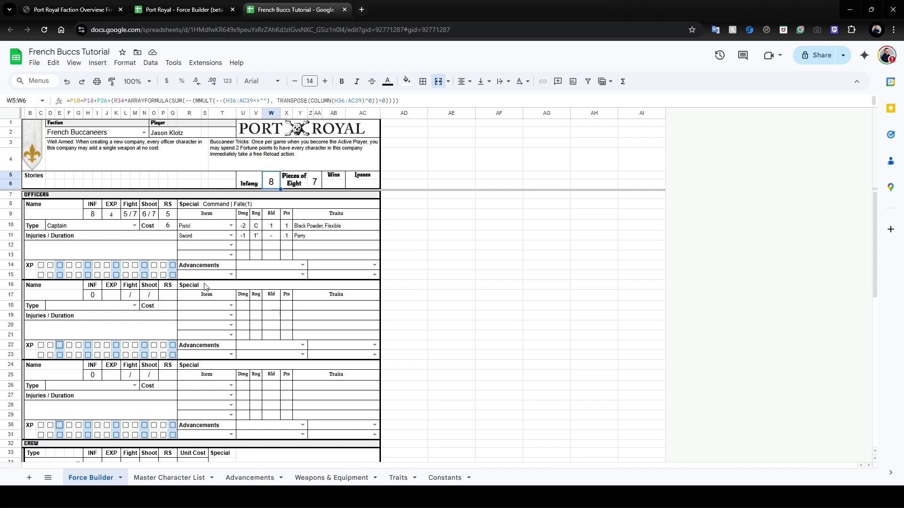
{"action": "left_click", "coordinate": [133, 306]}
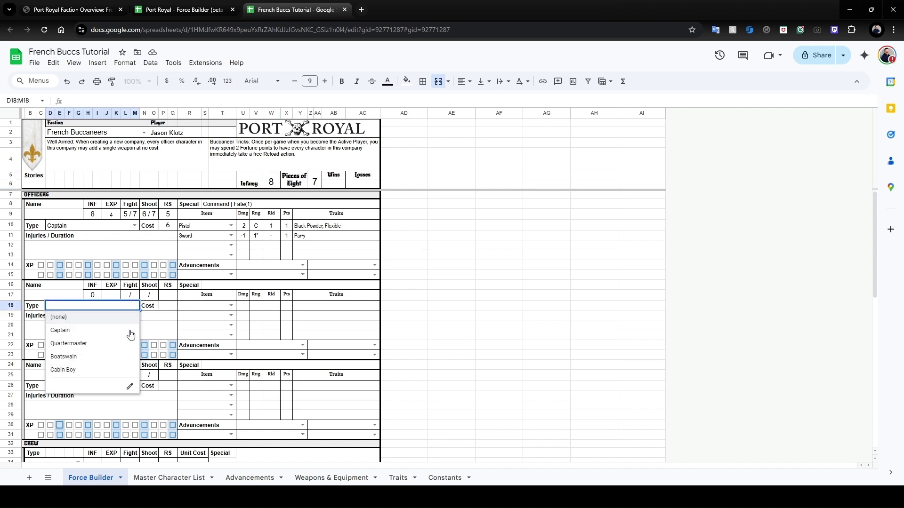
Make the second officer a Quartermaster with a Pistol and two Axes, bringing Pieces of Eight to 13.
{"action": "left_click", "coordinate": [117, 346]}
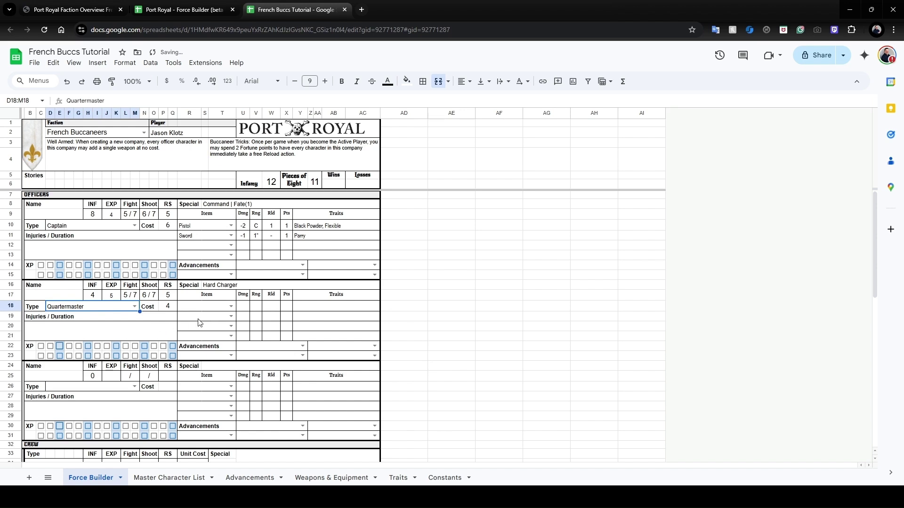
{"action": "left_click", "coordinate": [231, 307]}
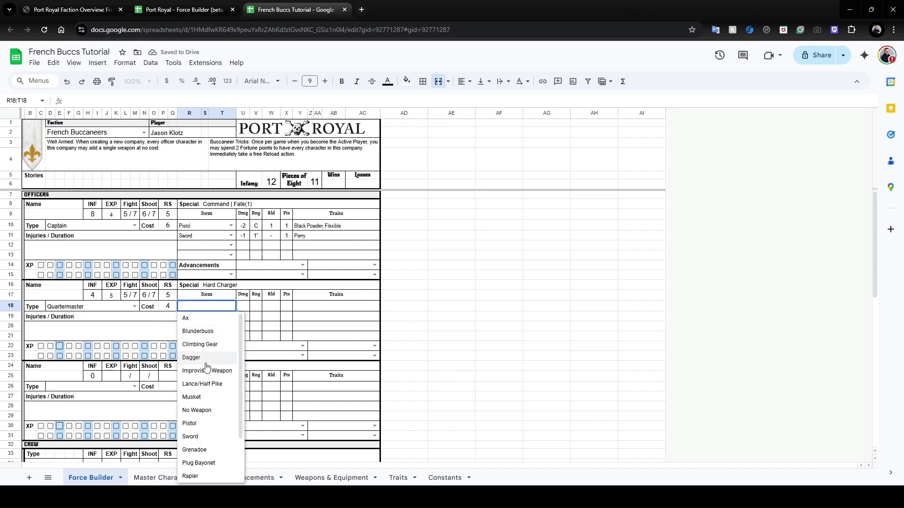
{"action": "left_click", "coordinate": [203, 427]}
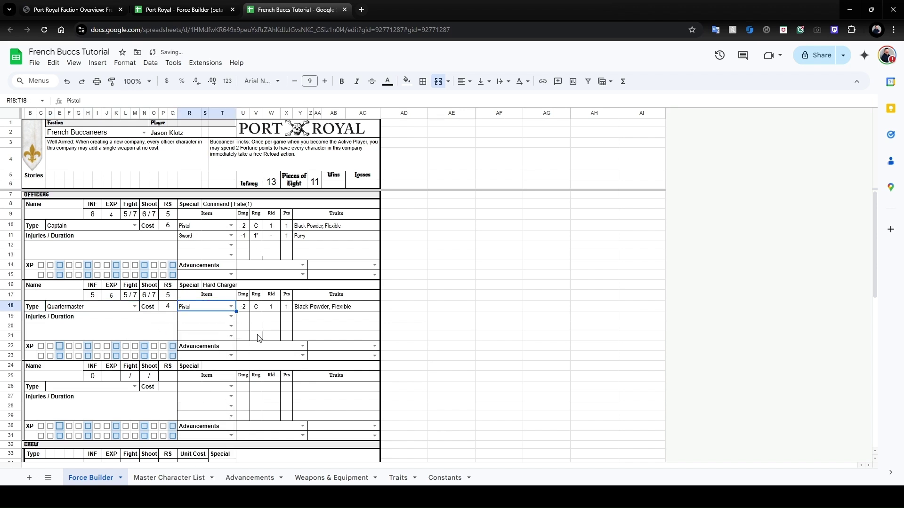
{"action": "left_click", "coordinate": [233, 320]}
{"action": "left_click", "coordinate": [220, 331]}
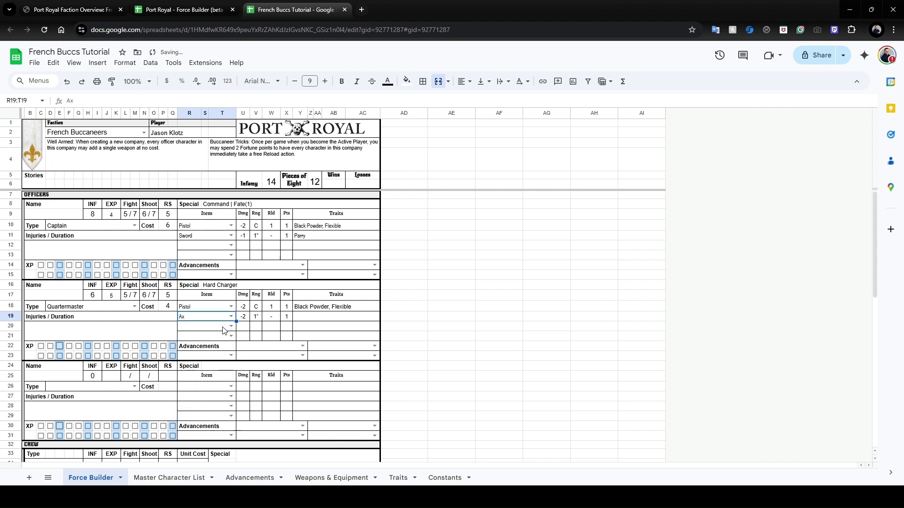
{"action": "left_click", "coordinate": [234, 325]}
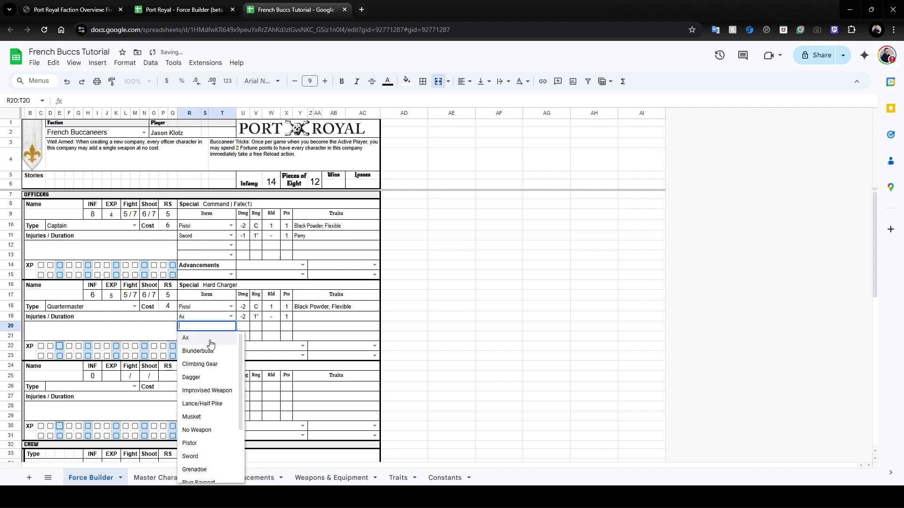
{"action": "left_click", "coordinate": [217, 338]}
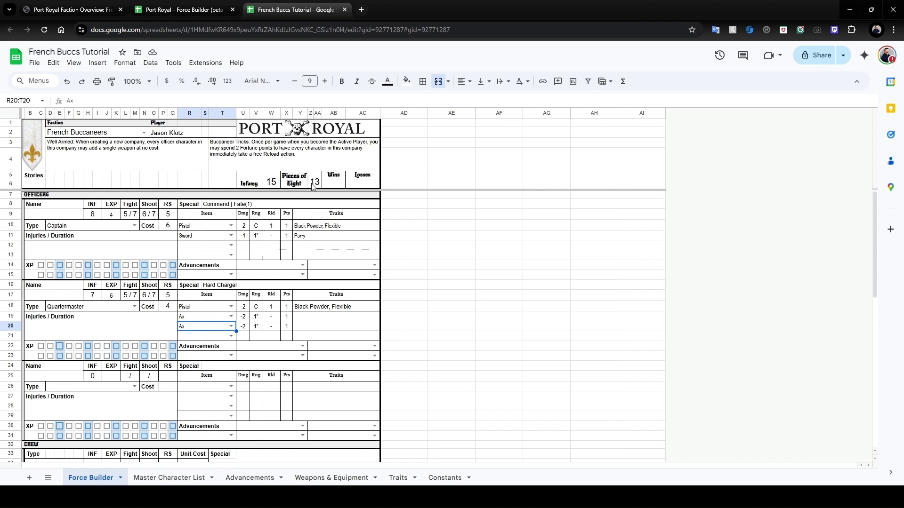
{"action": "scroll", "coordinate": [256, 317], "scroll_direction": "down", "scroll_amount": 5}
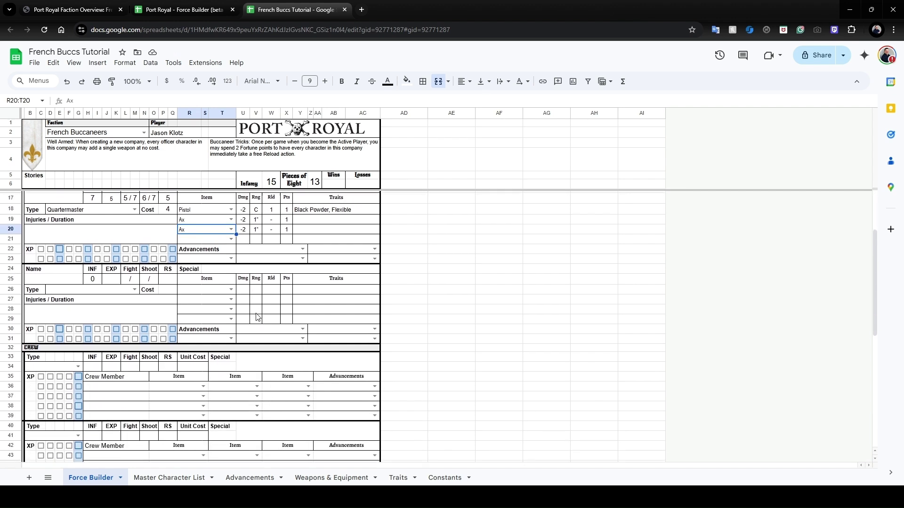
{"action": "scroll", "coordinate": [257, 317], "scroll_direction": "up", "scroll_amount": 3}
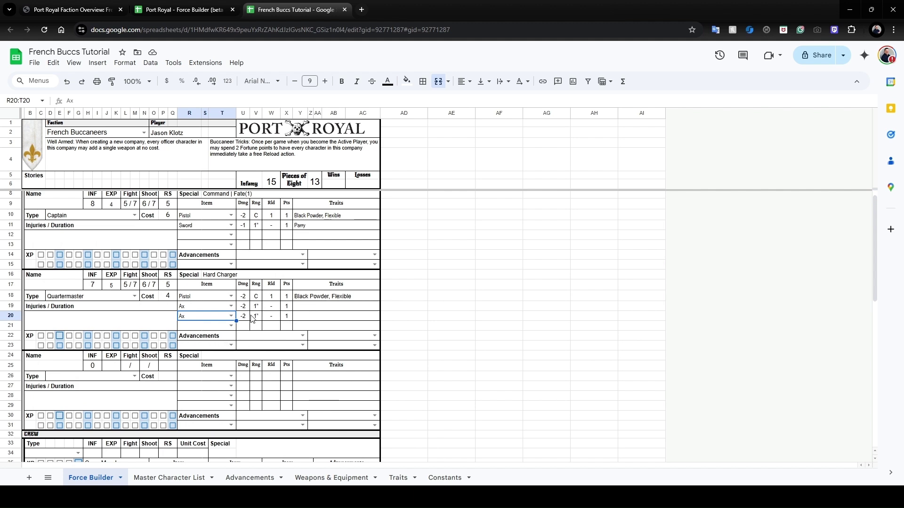
Tick the Captain's first four XP boxes so EXP reads 4 and Infamy 16.
{"action": "left_click", "coordinate": [41, 255]}
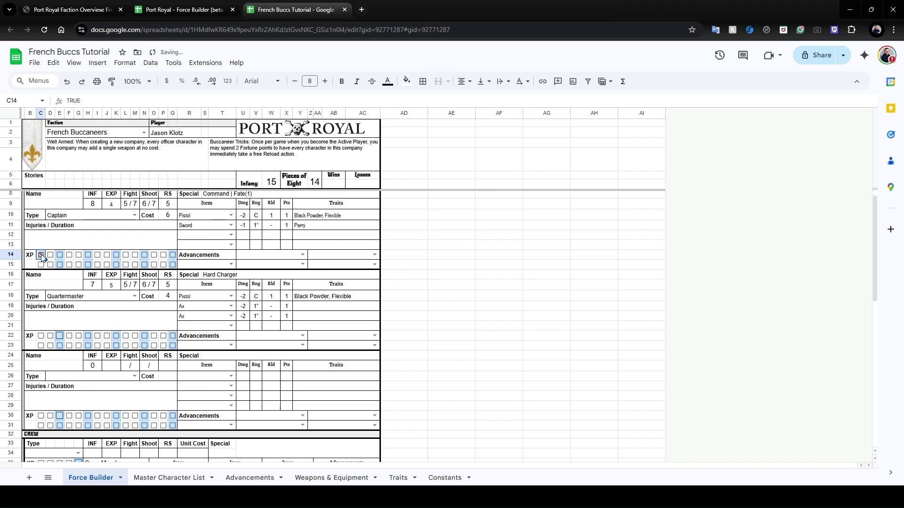
{"action": "left_click", "coordinate": [50, 255]}
{"action": "left_click", "coordinate": [60, 254]}
{"action": "left_click", "coordinate": [69, 255]}
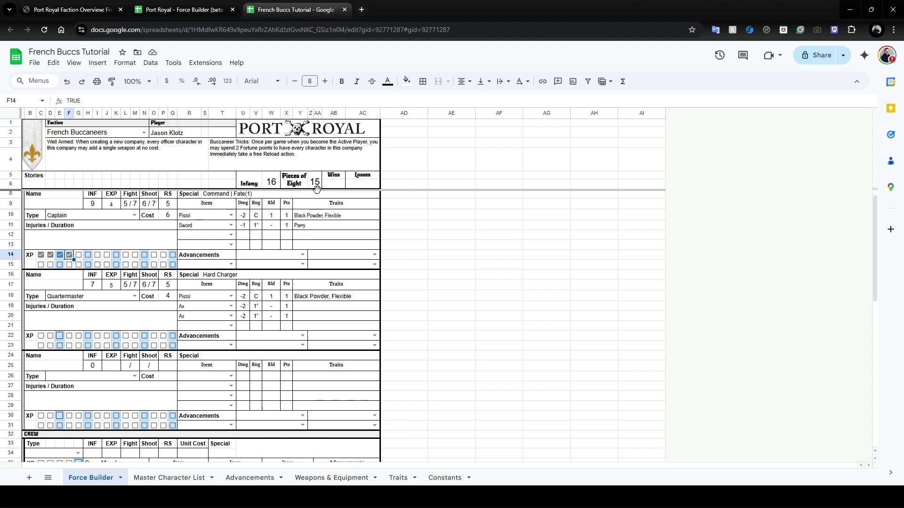
{"action": "left_click", "coordinate": [61, 255]}
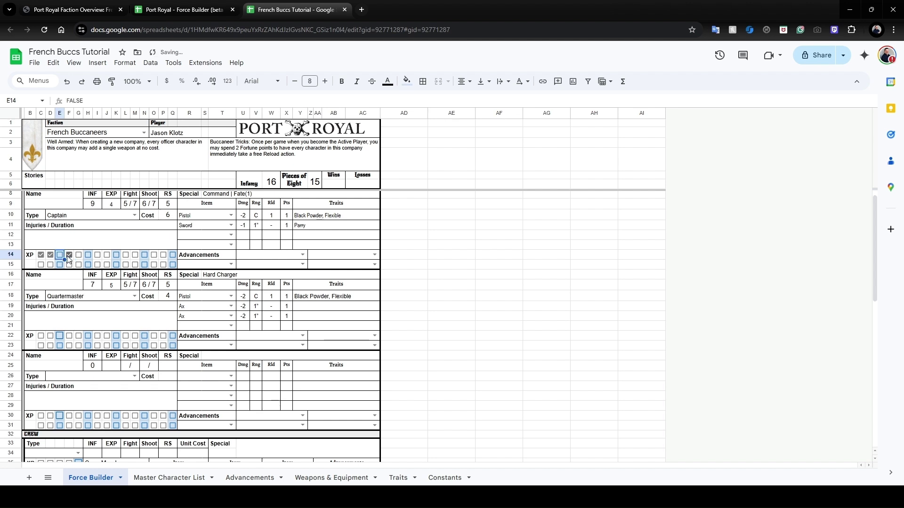
{"action": "left_click", "coordinate": [69, 255]}
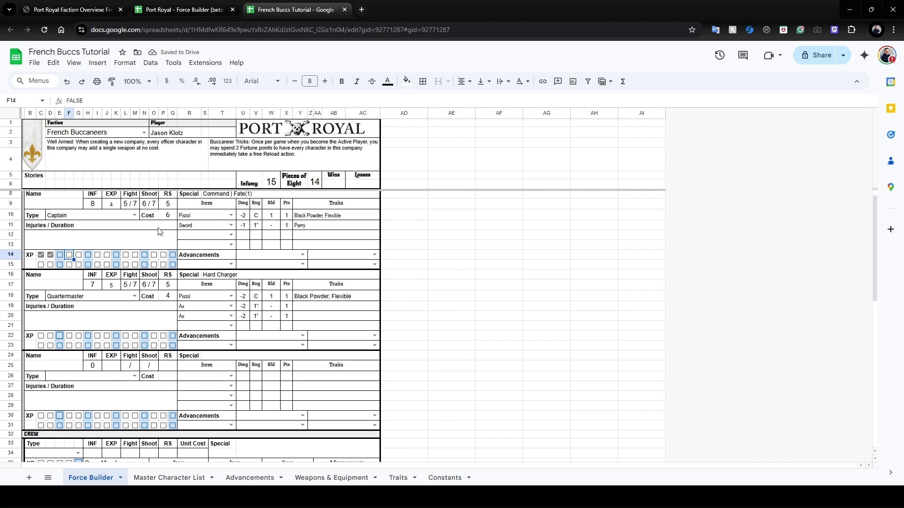
{"action": "left_click", "coordinate": [62, 255]}
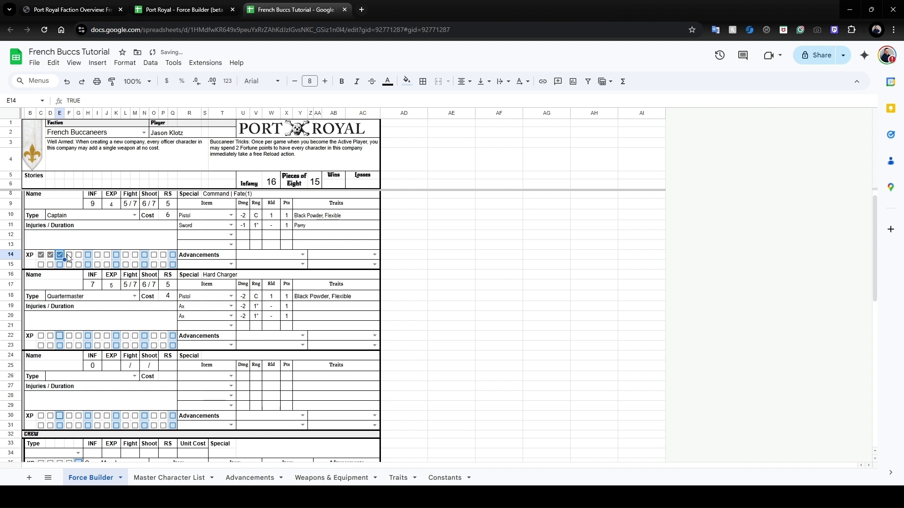
{"action": "left_click", "coordinate": [68, 255]}
{"action": "left_click", "coordinate": [231, 265]}
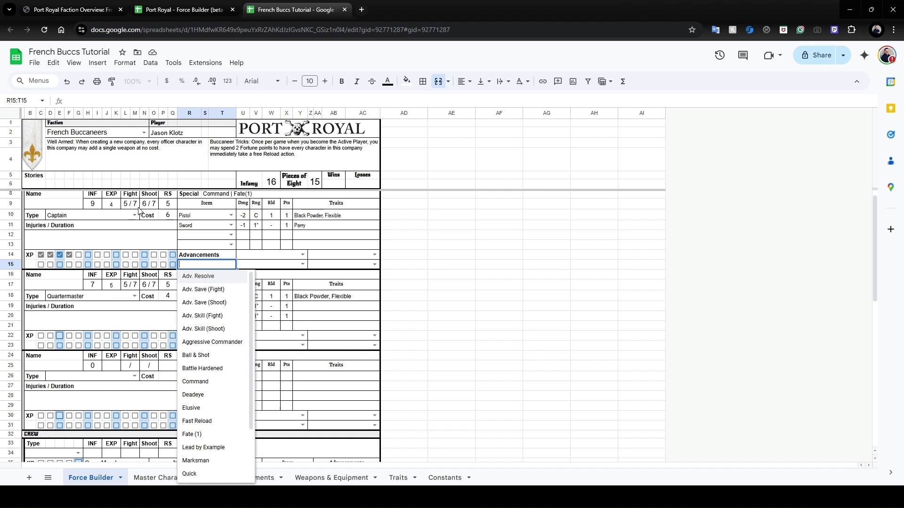
Give the Captain the Adv. Save (Shoot) advancement.
{"action": "left_click", "coordinate": [232, 289]}
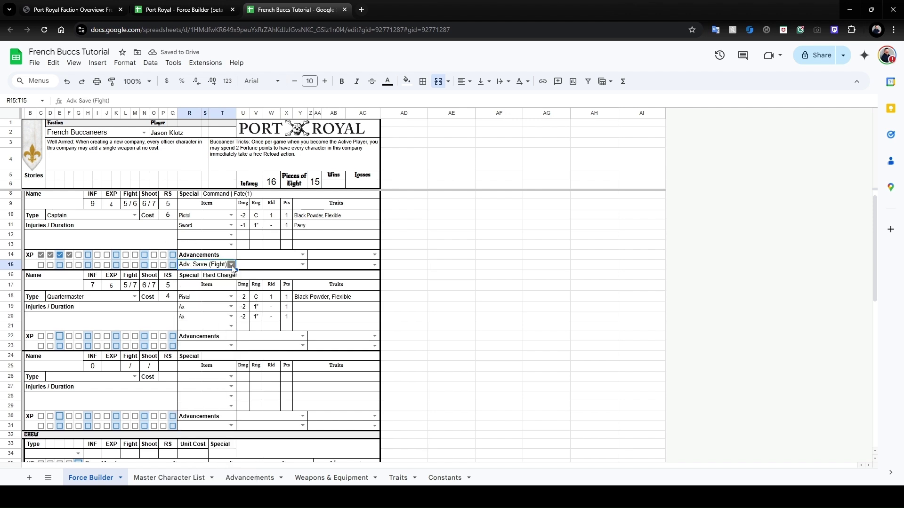
{"action": "left_click", "coordinate": [231, 265]}
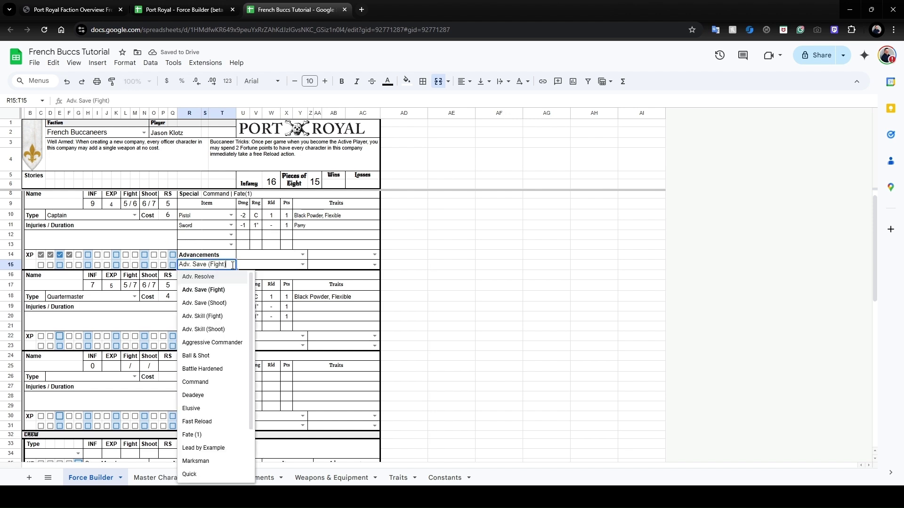
{"action": "left_click", "coordinate": [223, 304]}
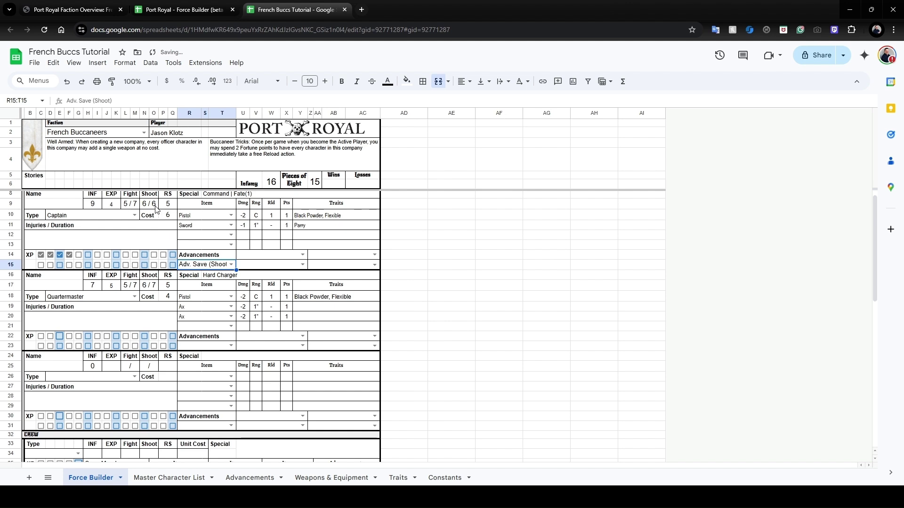
Try Adv. Skill (Shoot) in the second advancement slot, then clear it.
{"action": "left_click", "coordinate": [302, 255]}
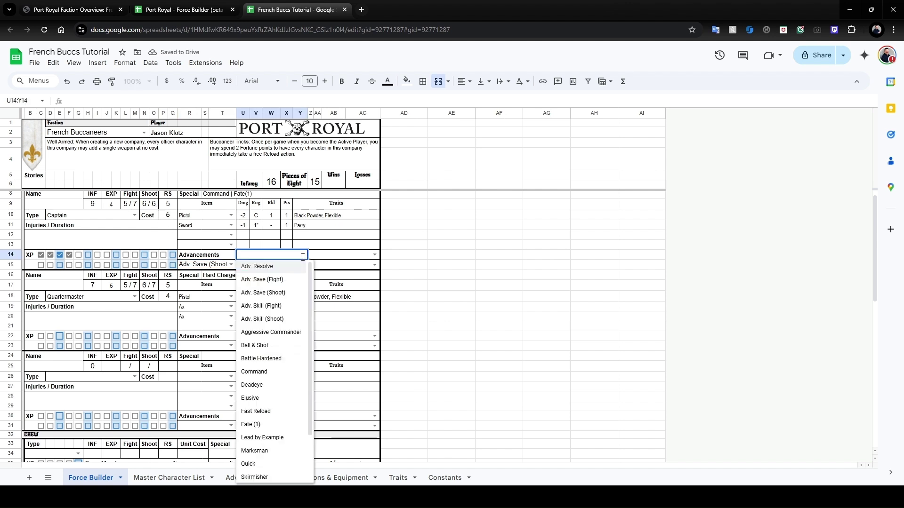
{"action": "left_click", "coordinate": [281, 320]}
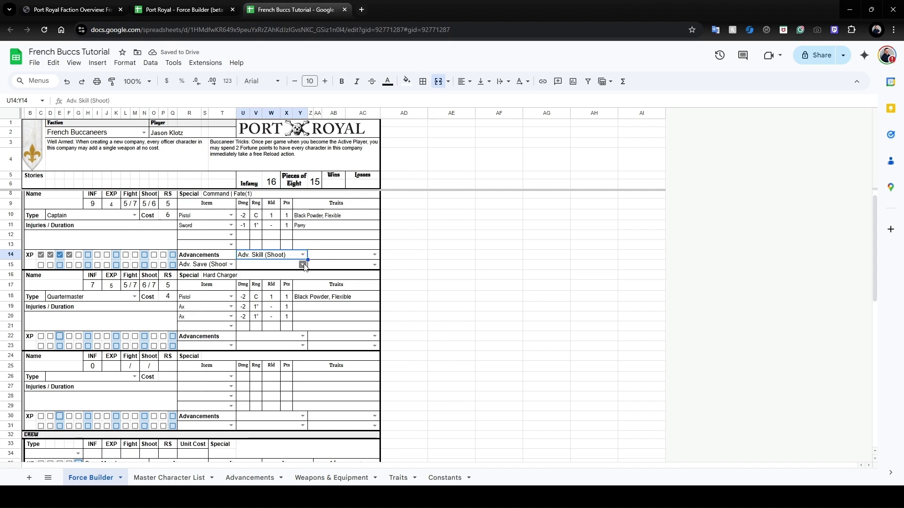
{"action": "left_click", "coordinate": [303, 254]}
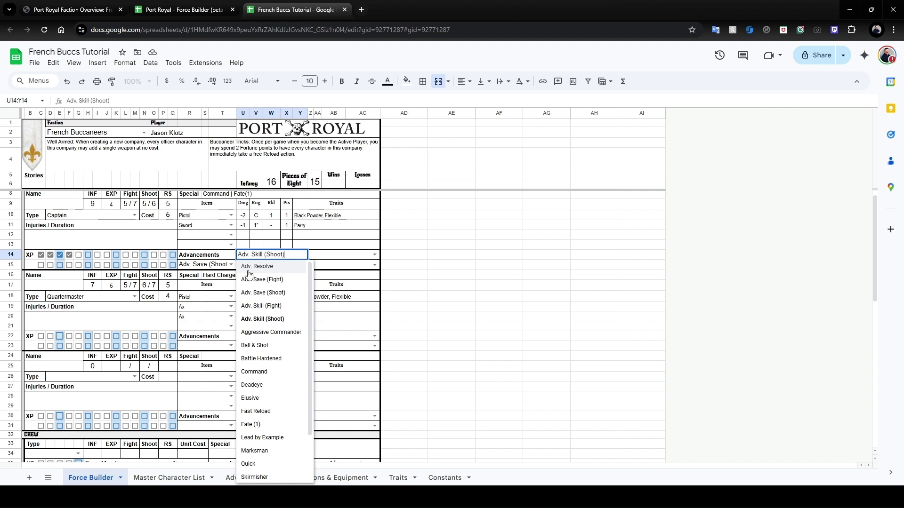
{"action": "key", "text": "Escape"}
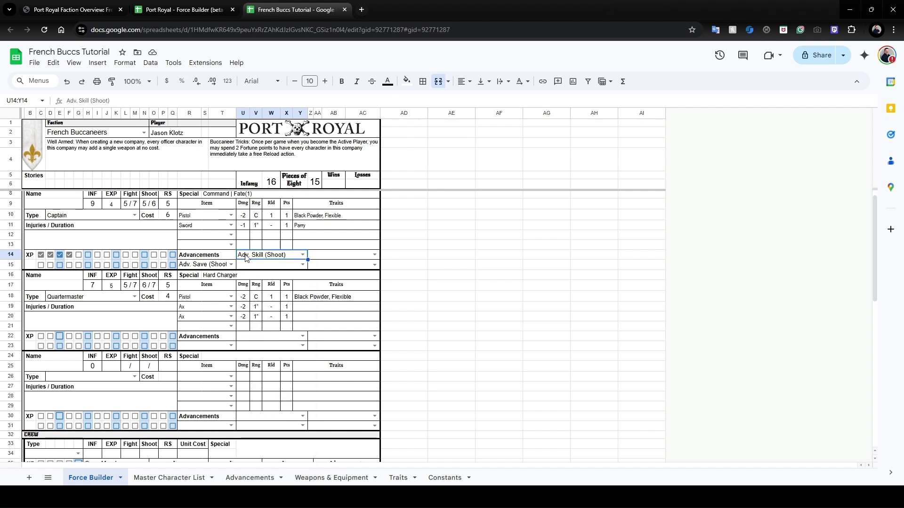
{"action": "key", "text": "Delete"}
{"action": "key", "text": "Left"}
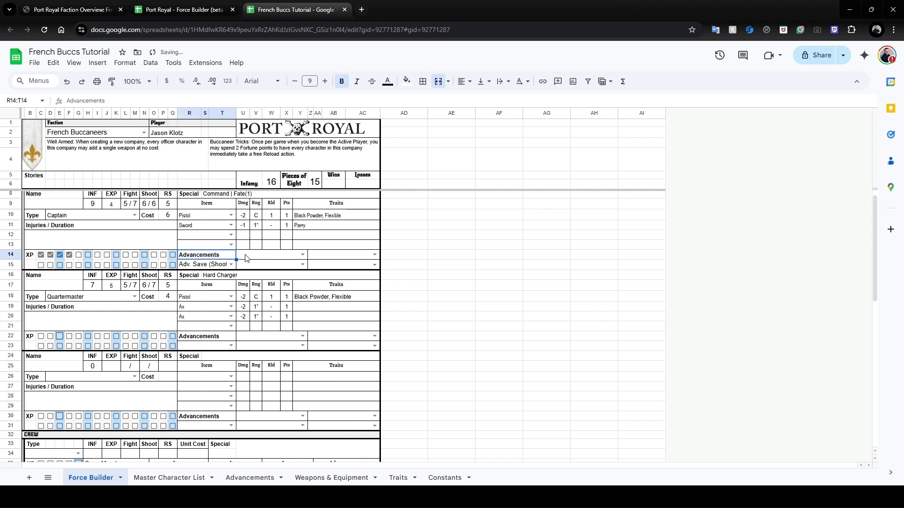
{"action": "key", "text": "Down"}
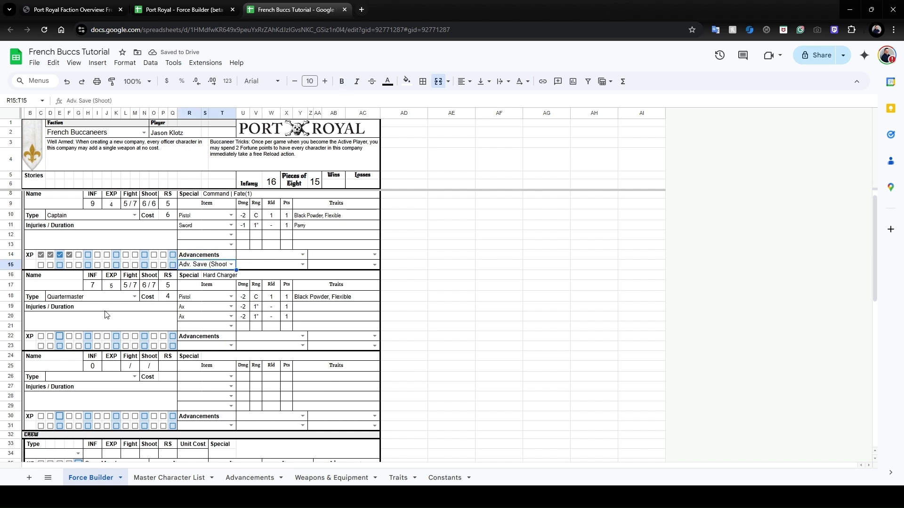
{"action": "scroll", "coordinate": [105, 315], "scroll_direction": "down", "scroll_amount": 5}
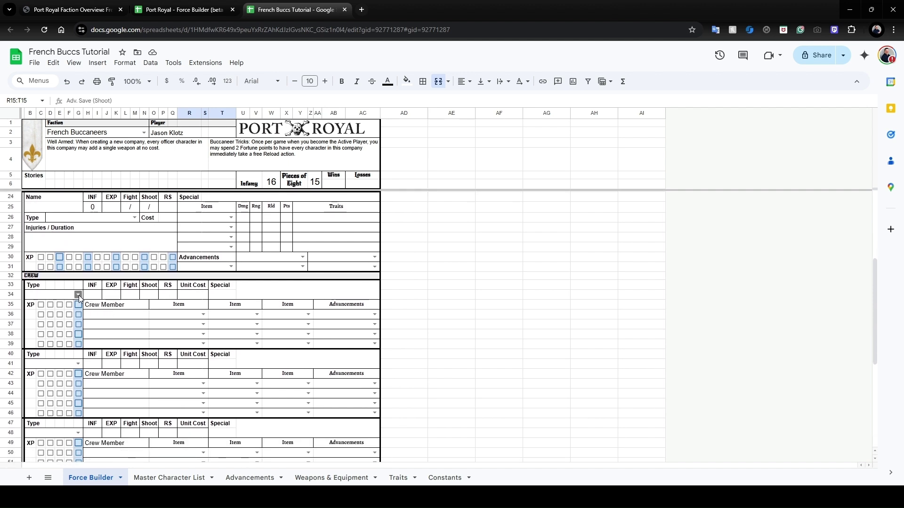
Make the first crew group Filibusters, showing Unit Cost 3 and Hard Charger.
{"action": "scroll", "coordinate": [94, 269], "scroll_direction": "up", "scroll_amount": 5}
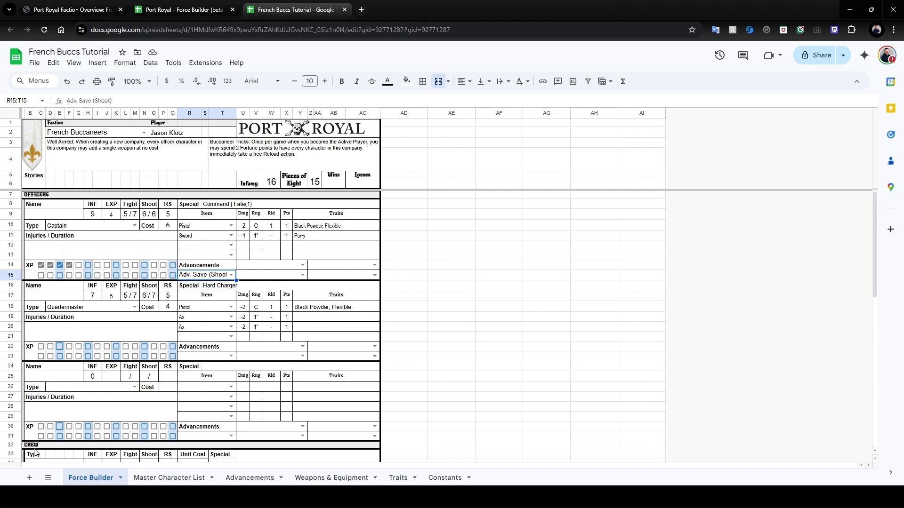
{"action": "scroll", "coordinate": [34, 452], "scroll_direction": "down", "scroll_amount": 5}
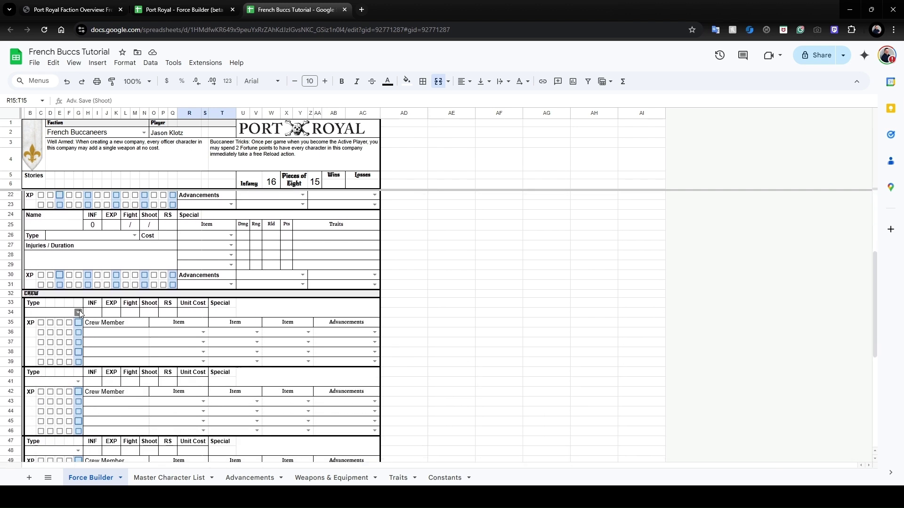
{"action": "left_click", "coordinate": [79, 313]}
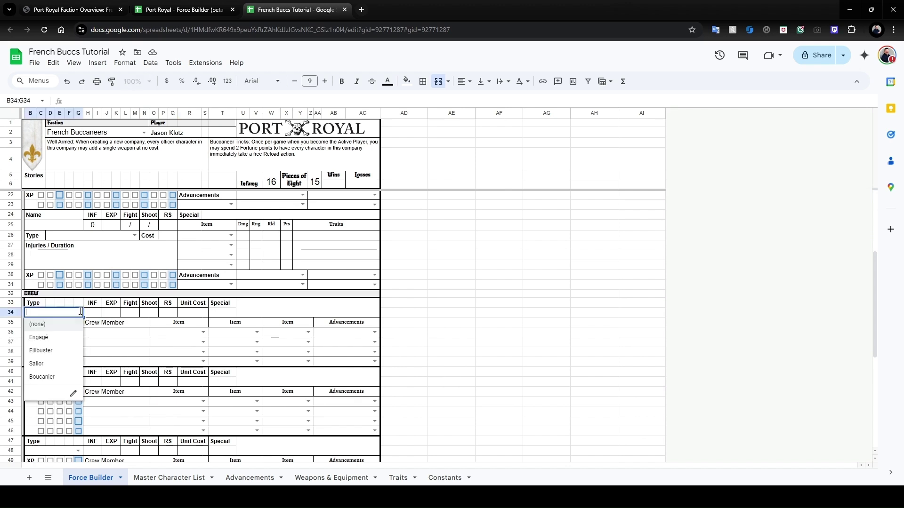
{"action": "left_click", "coordinate": [43, 354]}
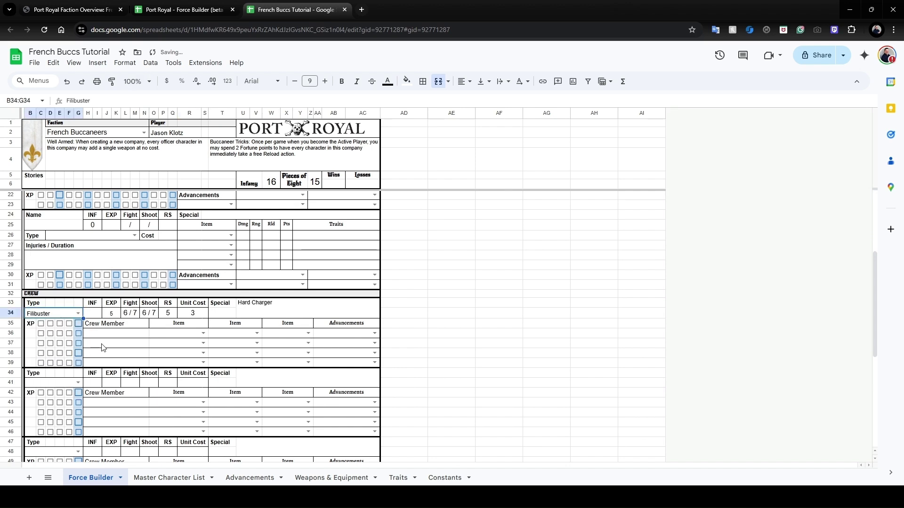
{"action": "left_click", "coordinate": [123, 333]}
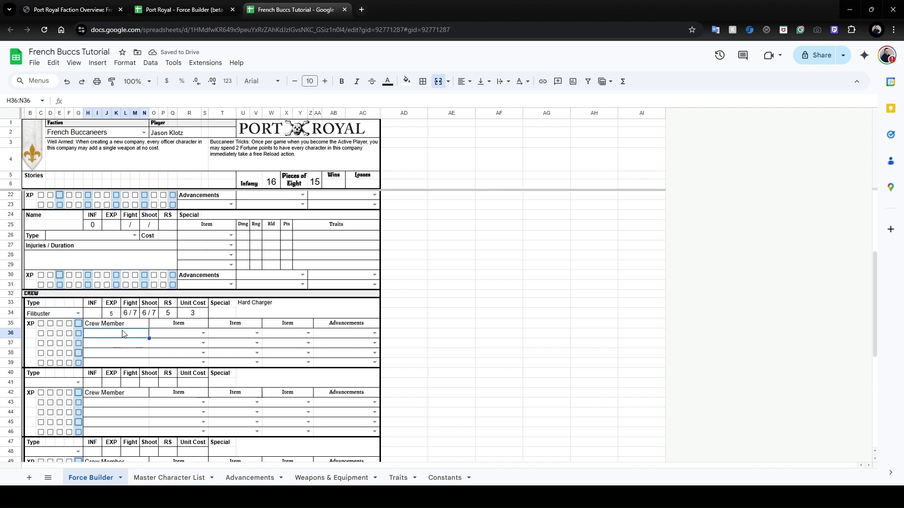
Name the two Filibuster crew members Pierre and Jaques, raising Infamy to 22.
{"action": "type", "text": "Pierre"}
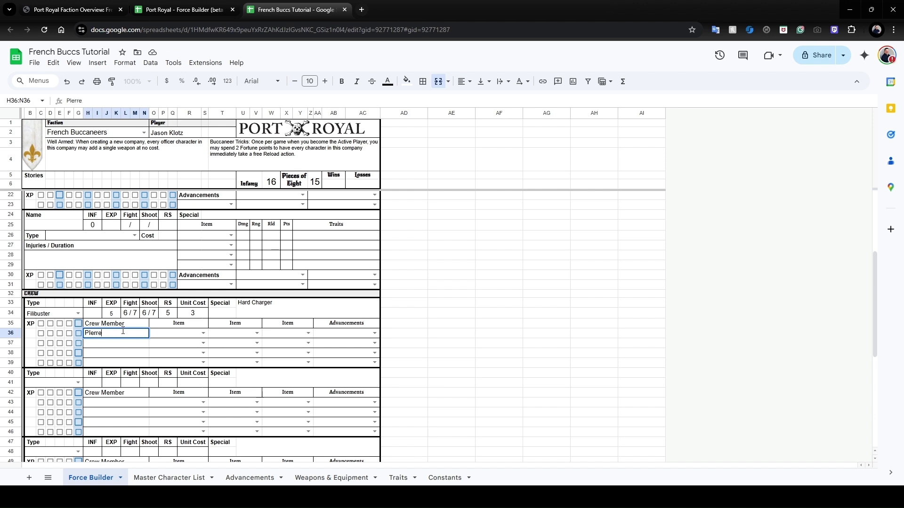
{"action": "key", "text": "Return"}
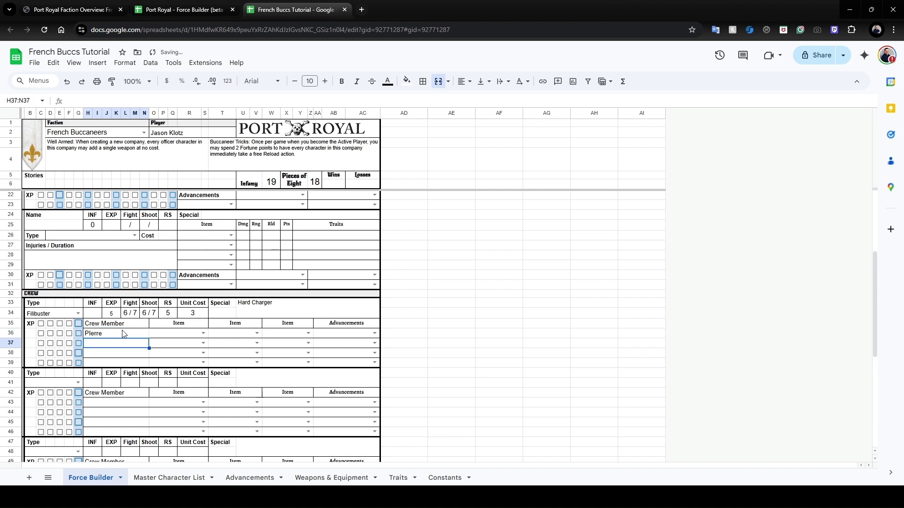
{"action": "type", "text": "J"}
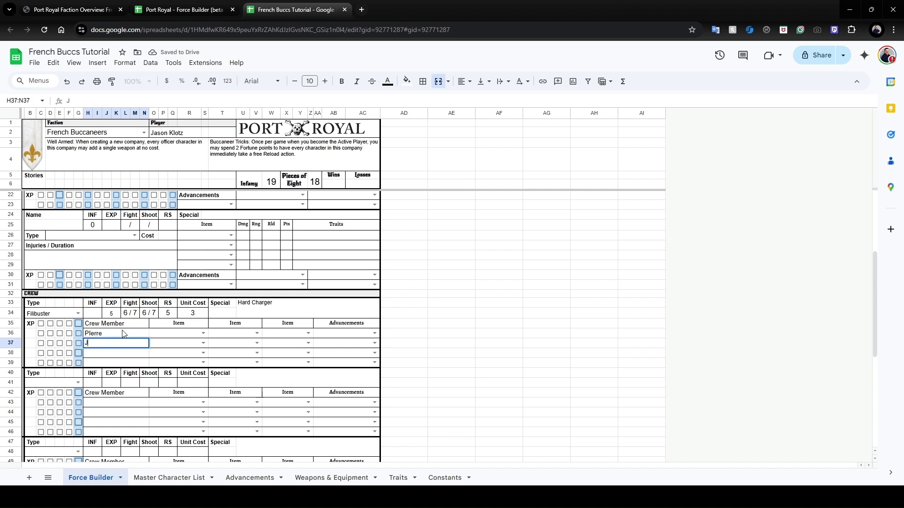
{"action": "type", "text": "aques"}
{"action": "key", "text": "Tab"}
{"action": "left_click", "coordinate": [203, 334]}
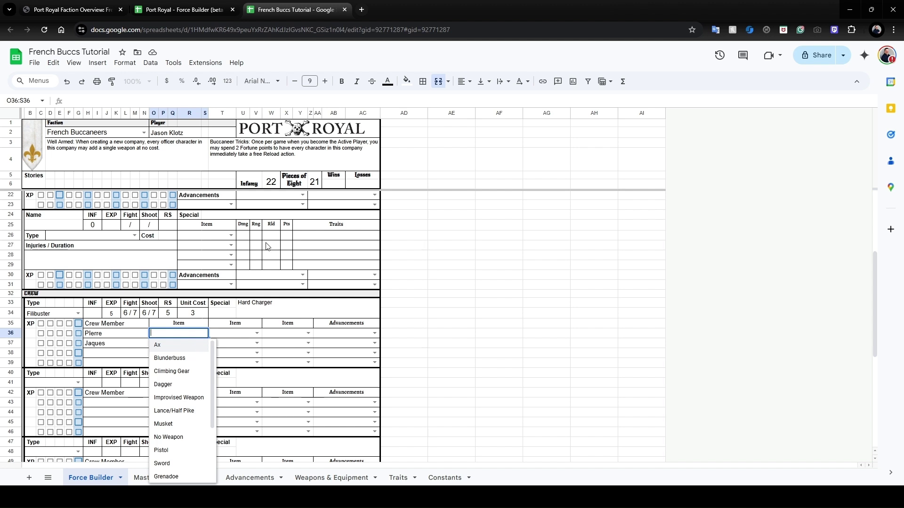
Check the starter build on the website, then give Pierre and Jaques a Pistol each.
{"action": "left_click", "coordinate": [86, 4]}
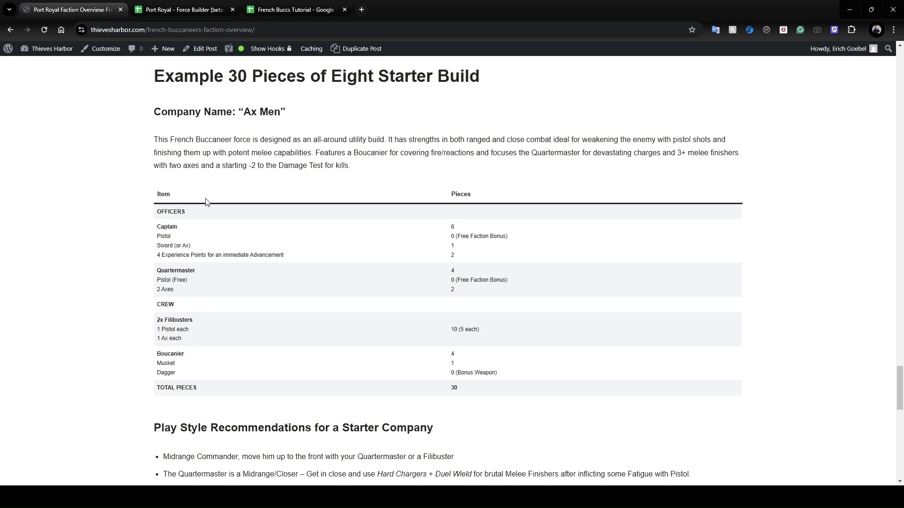
{"action": "left_click", "coordinate": [290, 9]}
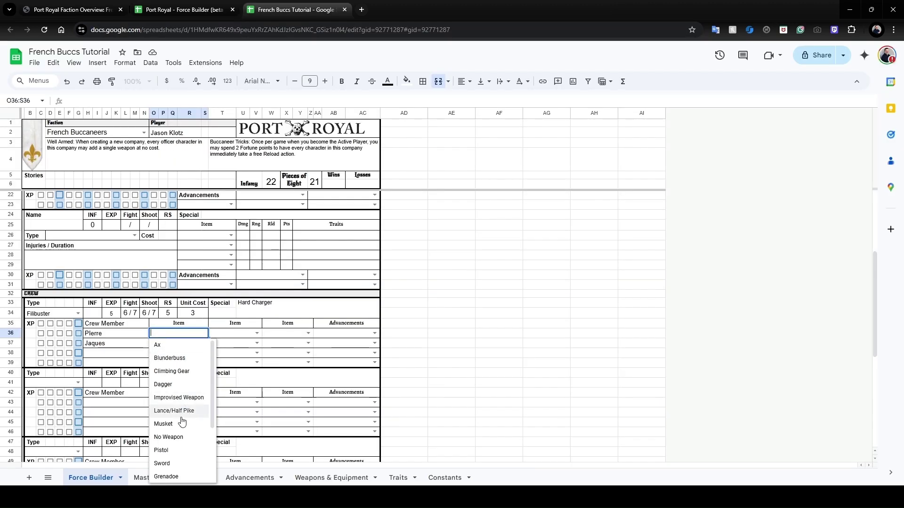
{"action": "left_click", "coordinate": [178, 451]}
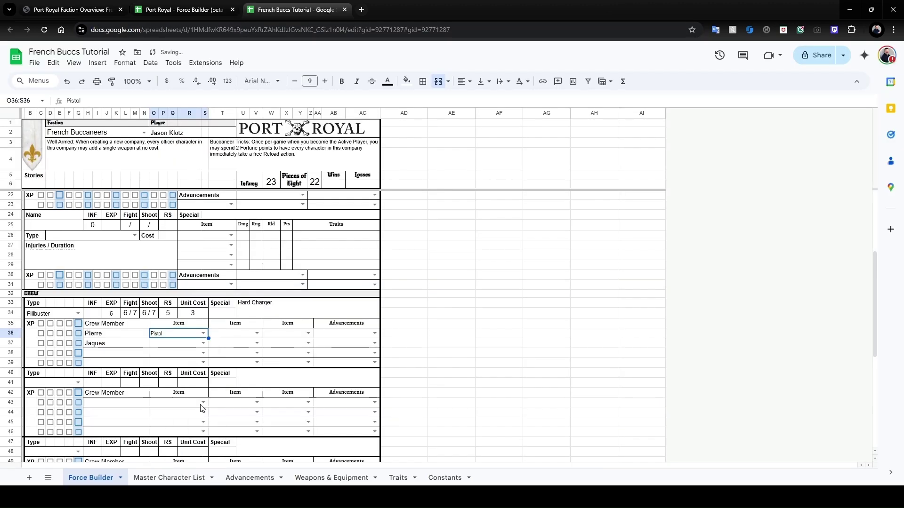
{"action": "right_click", "coordinate": [201, 343]}
{"action": "key", "text": "Escape"}
{"action": "left_click", "coordinate": [202, 343]}
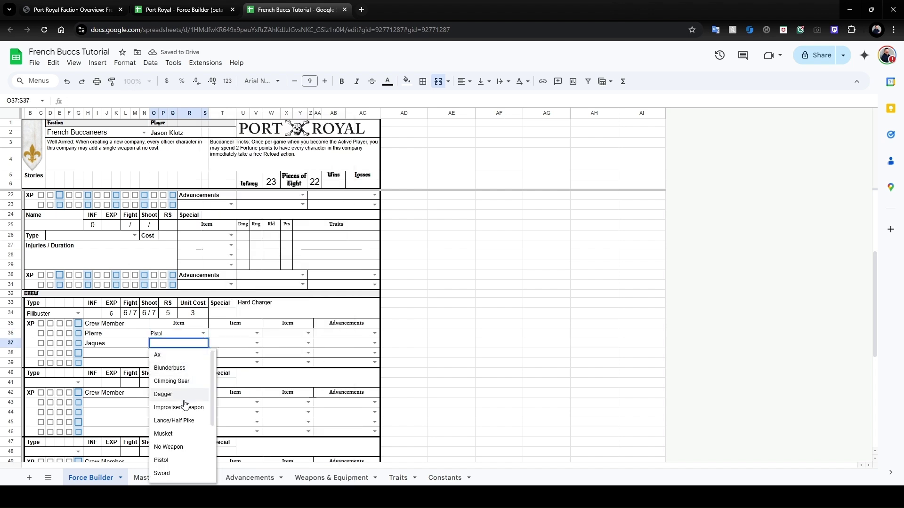
{"action": "left_click", "coordinate": [177, 461]}
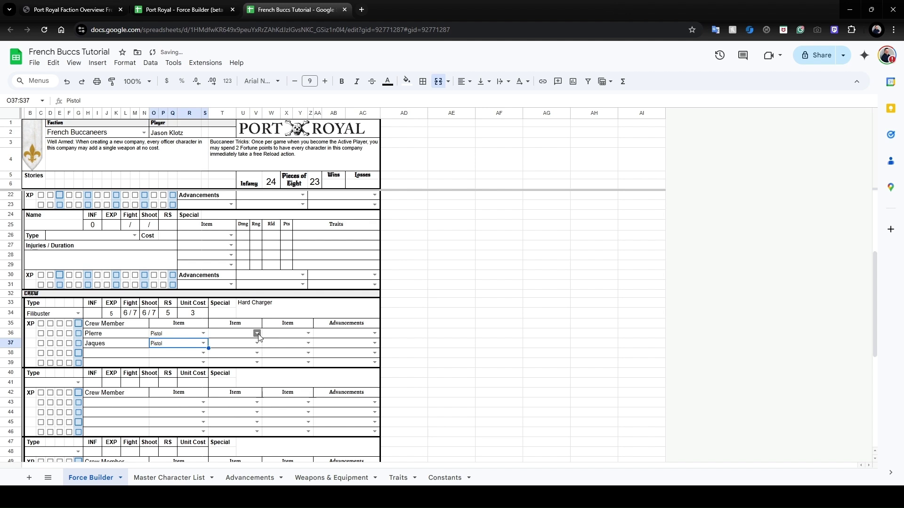
Give Pierre and Jaques an Ax as their second weapon.
{"action": "left_click", "coordinate": [257, 333]}
{"action": "left_click", "coordinate": [236, 347]}
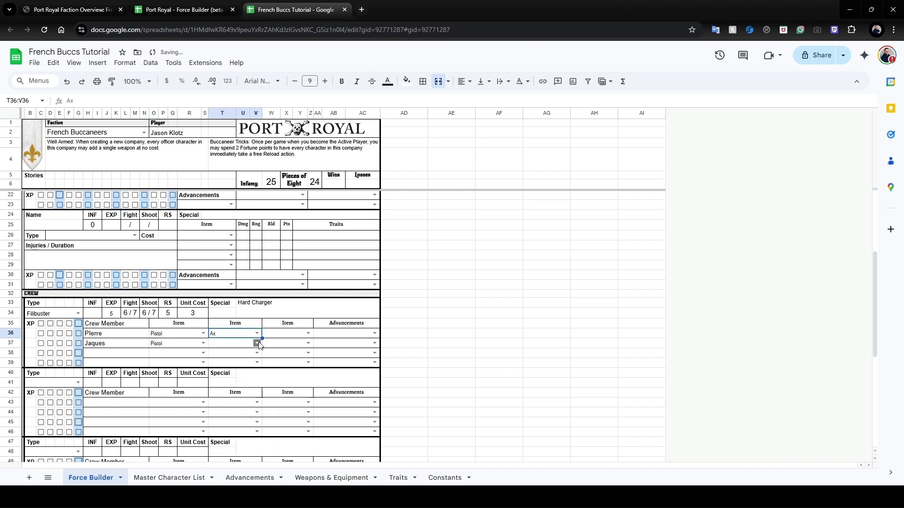
{"action": "left_click", "coordinate": [257, 343]}
{"action": "left_click", "coordinate": [243, 356]}
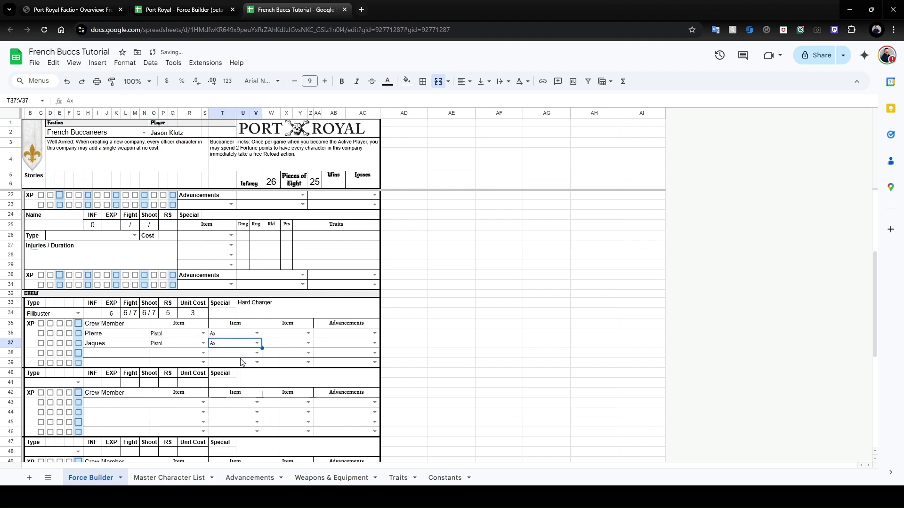
{"action": "left_click", "coordinate": [216, 362]}
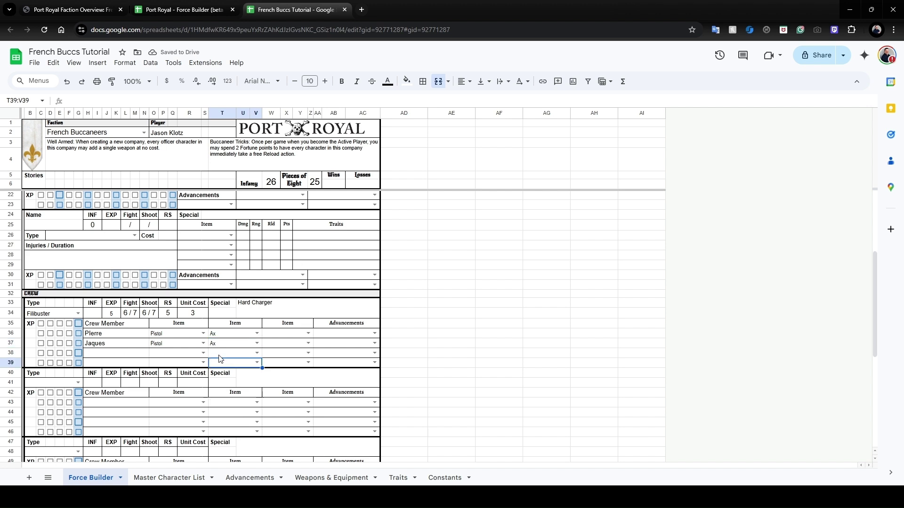
Make the second crew group a Boucanier carrying a Musket and a Dagger.
{"action": "left_click", "coordinate": [78, 382]}
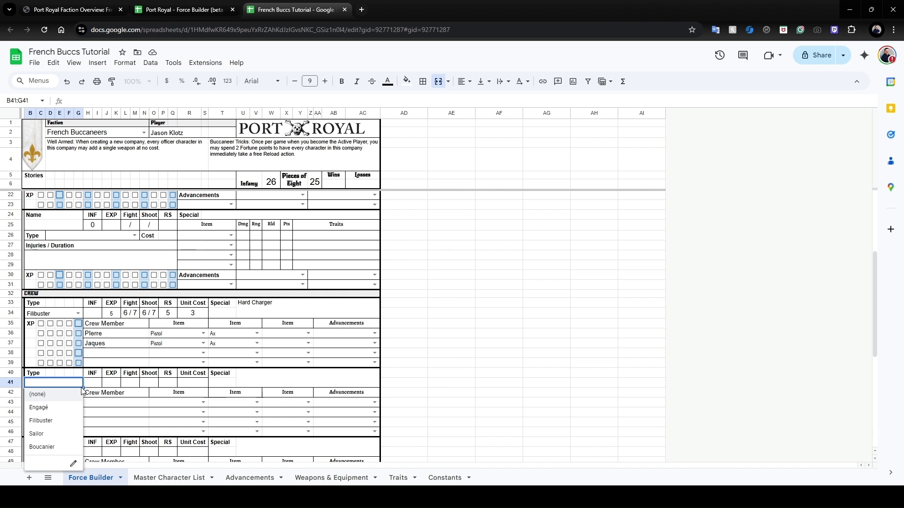
{"action": "left_click", "coordinate": [50, 448]}
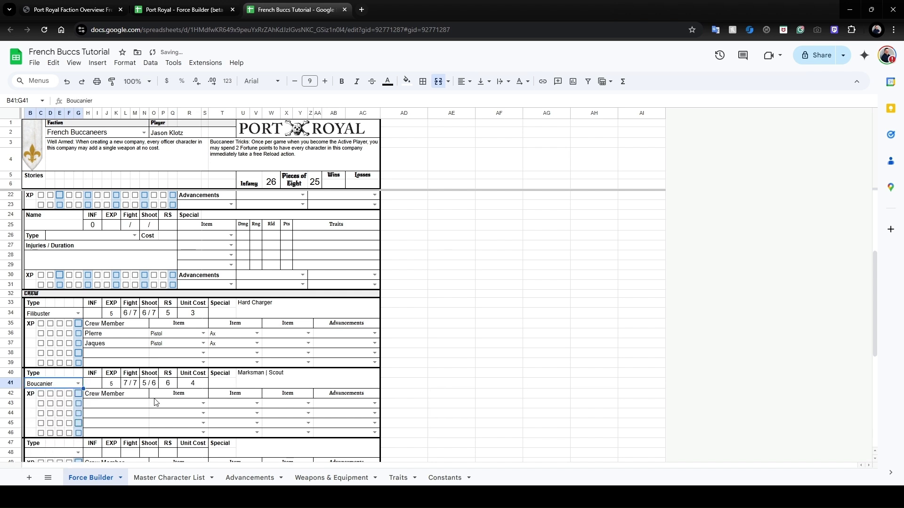
{"action": "left_click", "coordinate": [204, 403]}
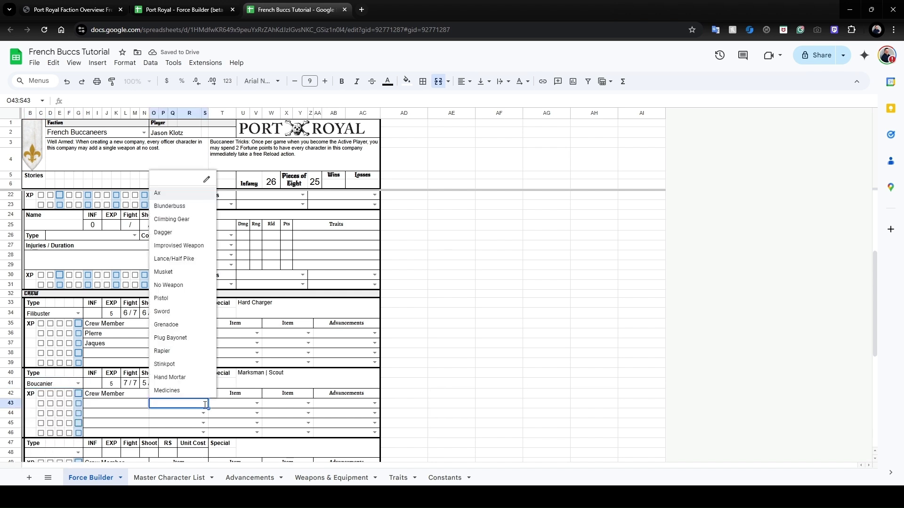
{"action": "left_click", "coordinate": [199, 273]}
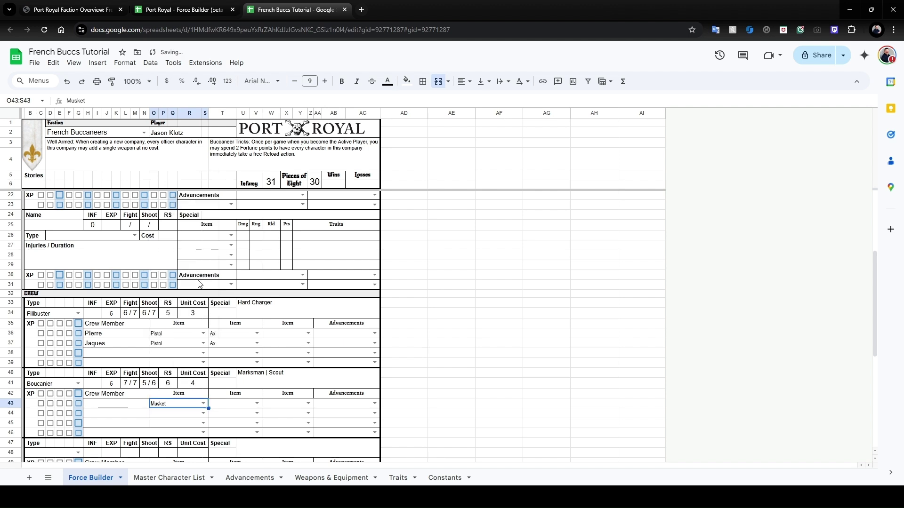
{"action": "left_click", "coordinate": [254, 403]}
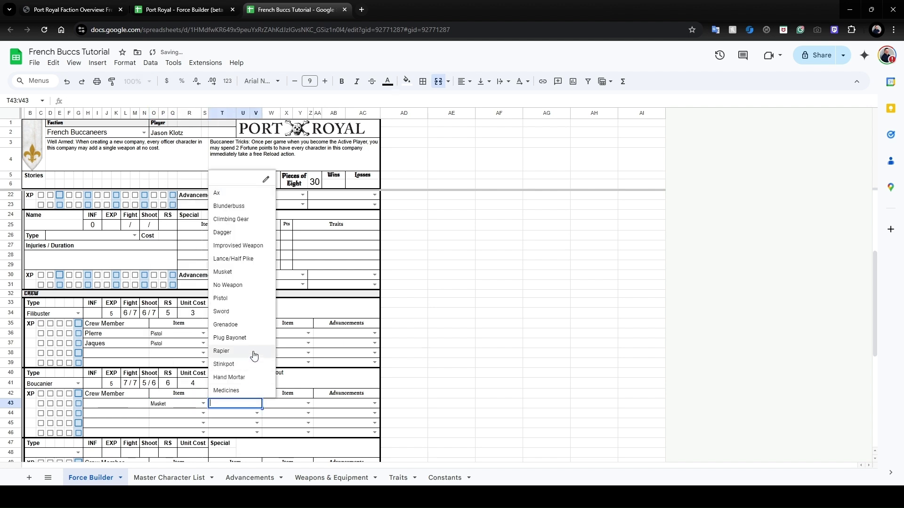
{"action": "left_click", "coordinate": [244, 234]}
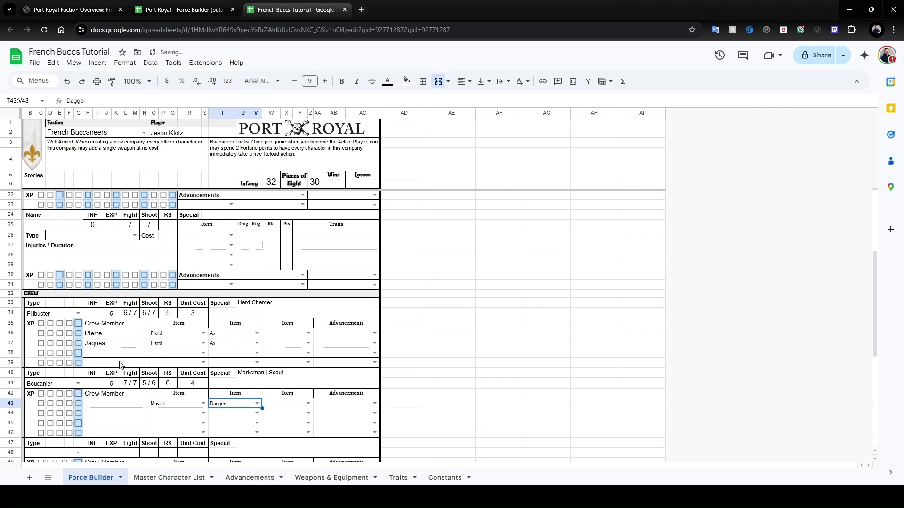
{"action": "left_click", "coordinate": [99, 404]}
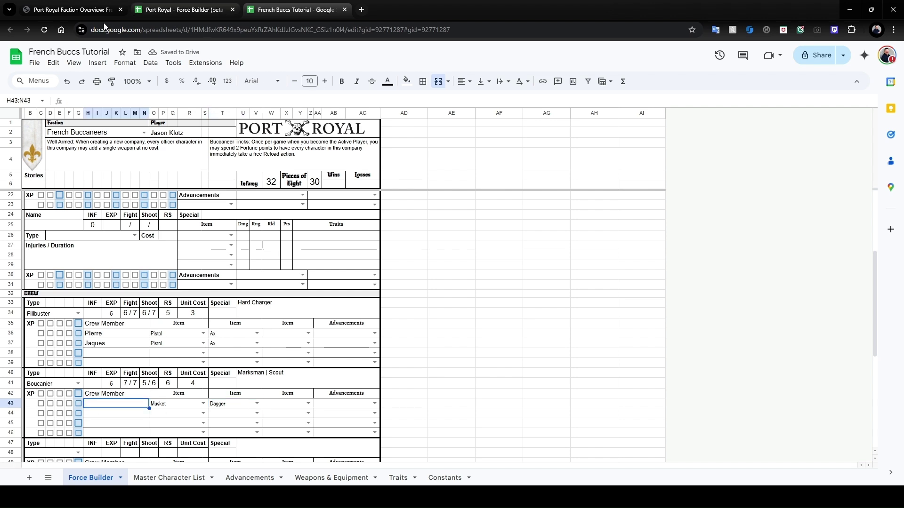
Scroll the French Buccaneers overview page up to the example French crew names.
{"action": "left_click", "coordinate": [80, 11]}
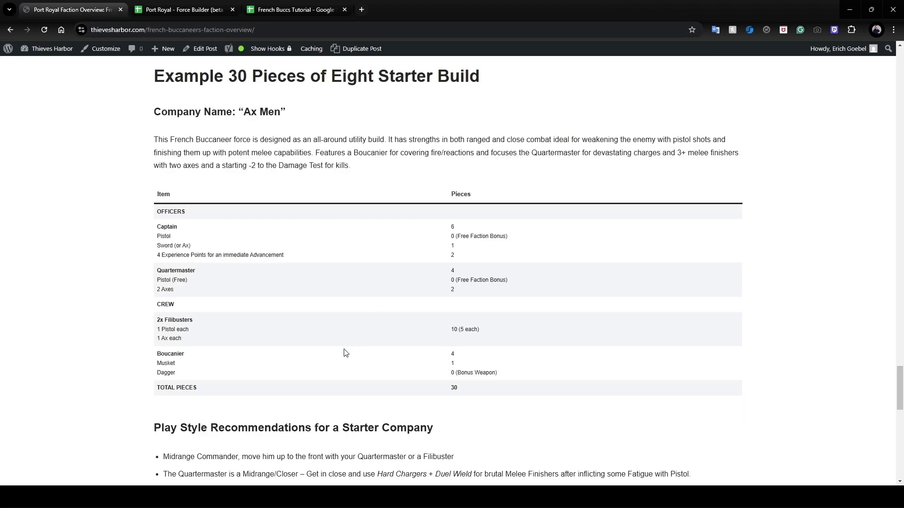
{"action": "scroll", "coordinate": [343, 353], "scroll_direction": "up", "scroll_amount": 8}
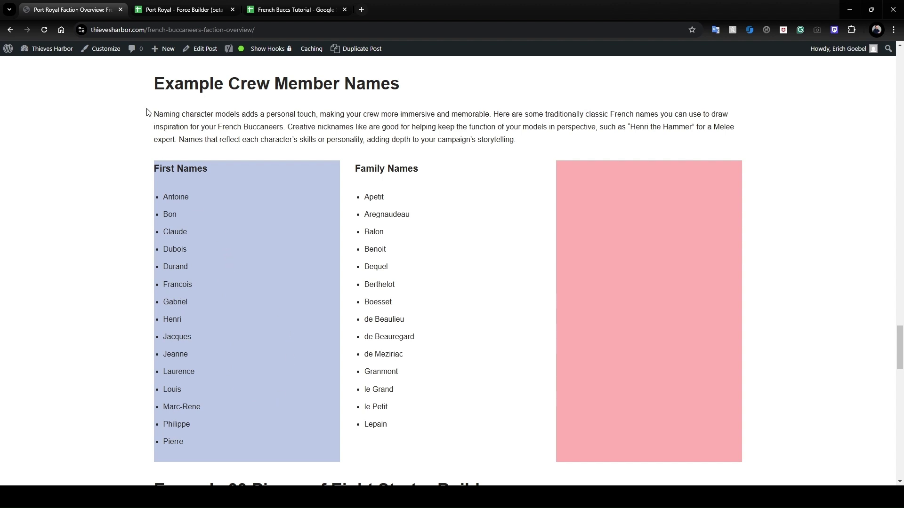
{"action": "left_click", "coordinate": [307, 9]}
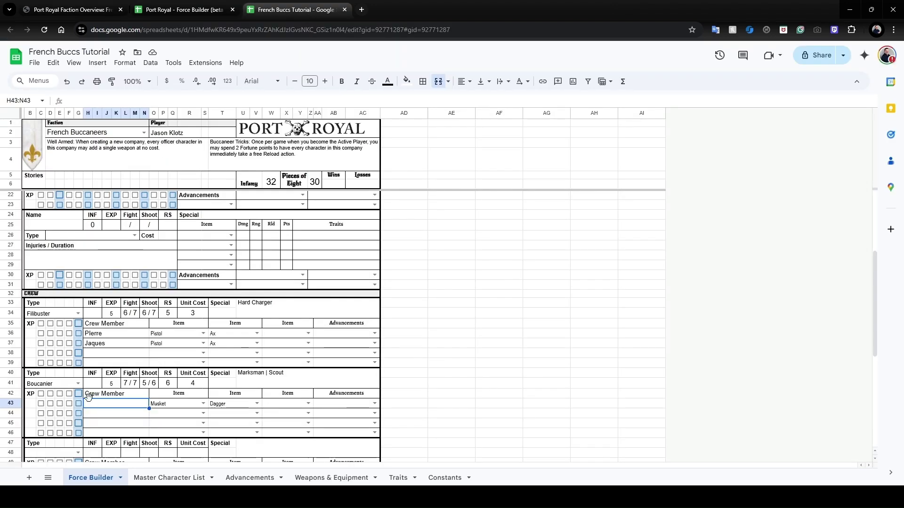
Name the Boucanier 'Claude' and inspect the Pieces of Eight and Infamy total formulas.
{"action": "type", "text": "Claude"}
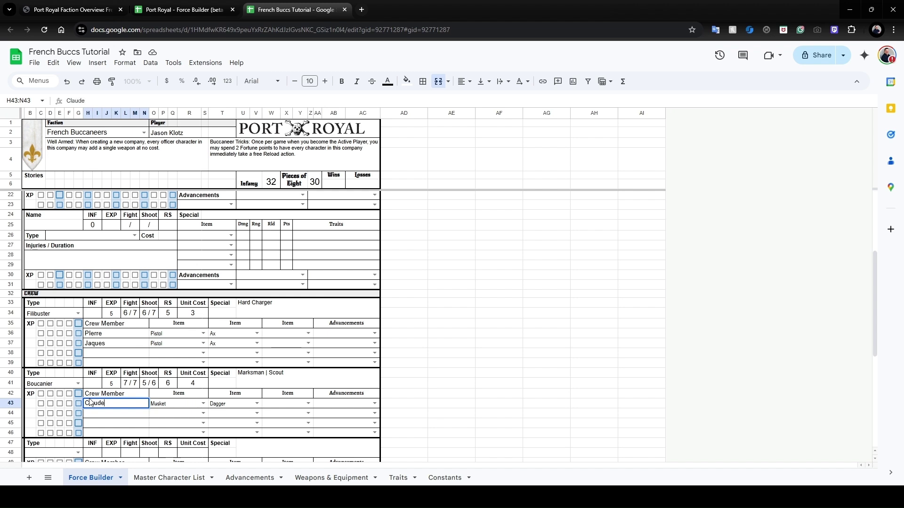
{"action": "left_click", "coordinate": [251, 422]}
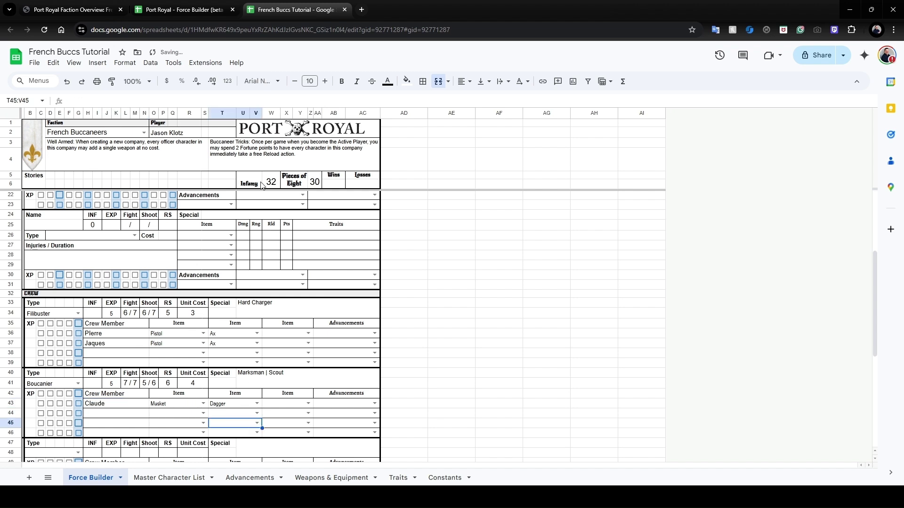
{"action": "left_click", "coordinate": [315, 187]}
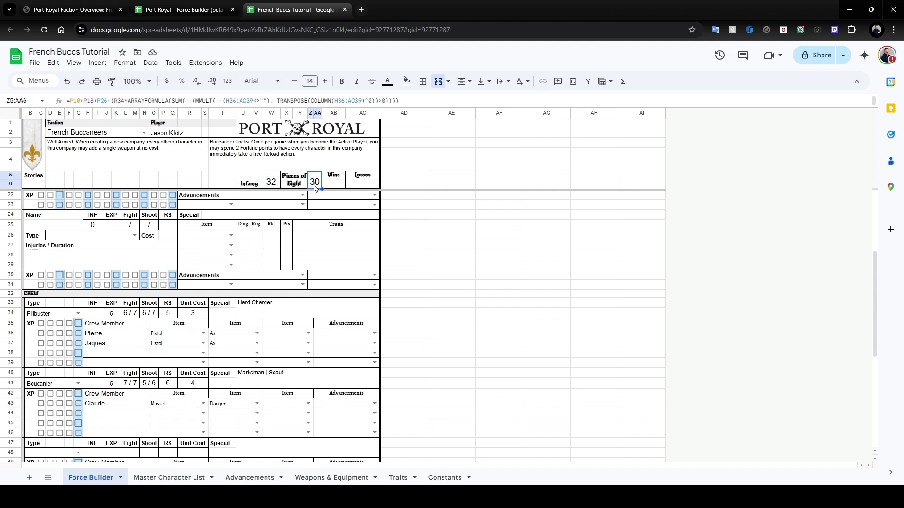
{"action": "left_click", "coordinate": [267, 185]}
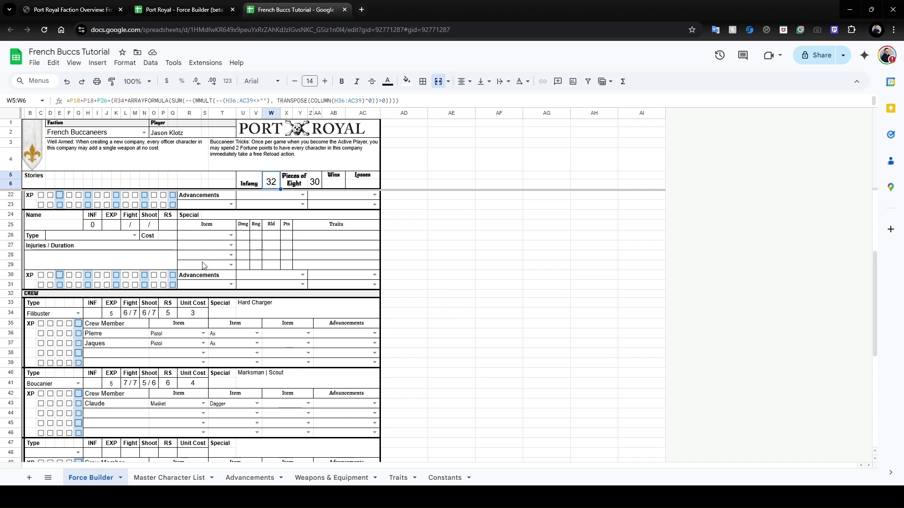
{"action": "scroll", "coordinate": [203, 266], "scroll_direction": "up", "scroll_amount": 5}
{"action": "left_click", "coordinate": [275, 266]}
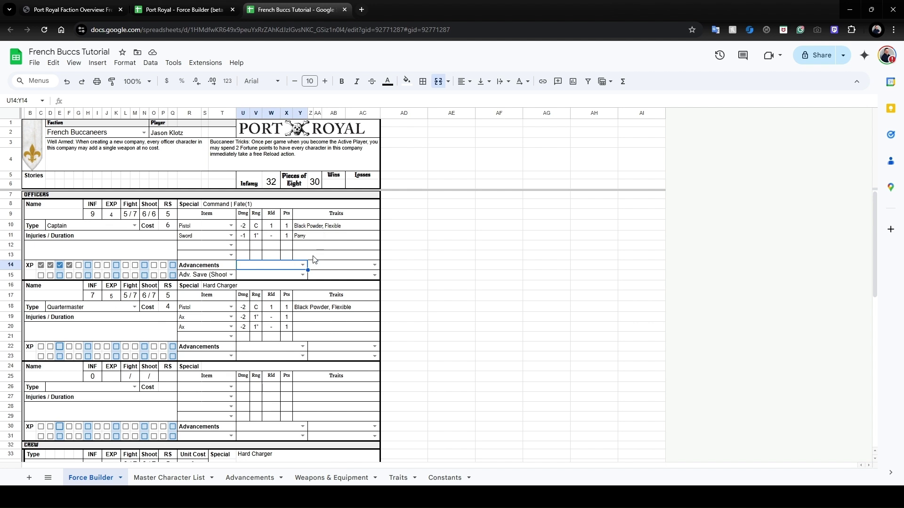
{"action": "scroll", "coordinate": [277, 283], "scroll_direction": "down", "scroll_amount": 10}
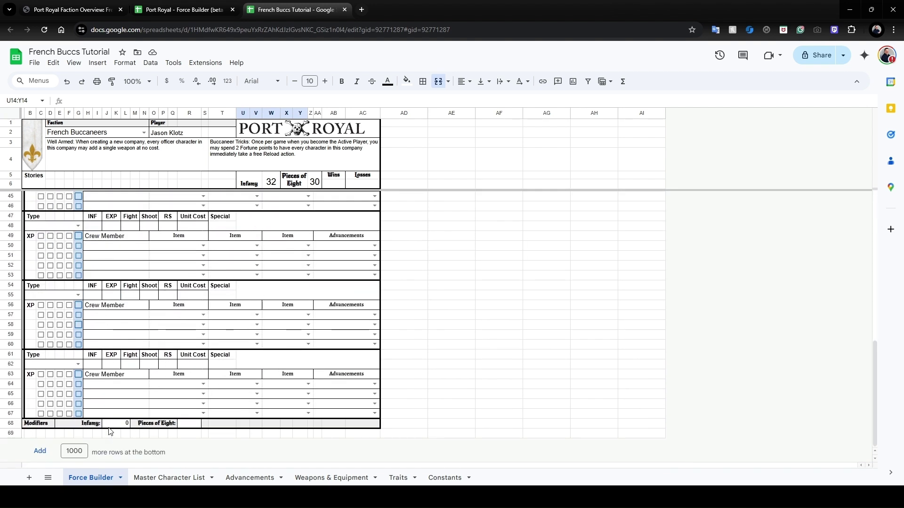
{"action": "left_click", "coordinate": [121, 427]}
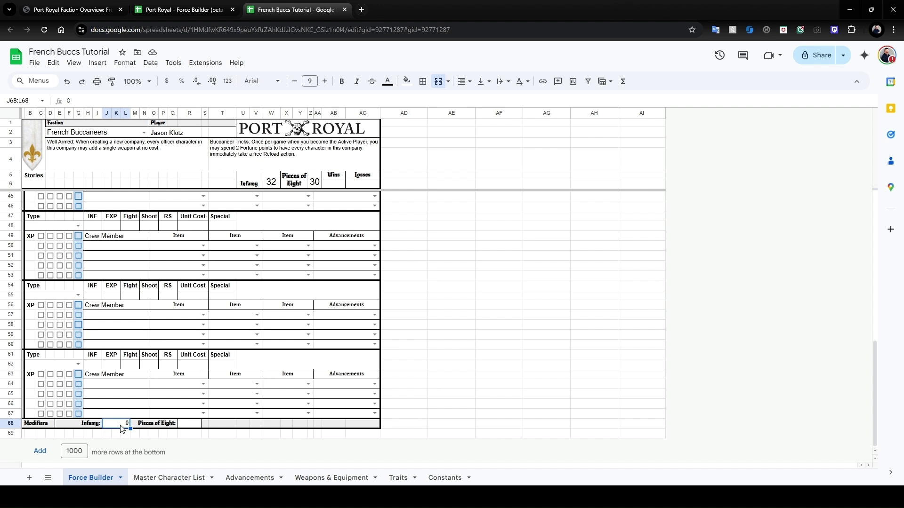
{"action": "type", "text": "2"}
{"action": "left_click", "coordinate": [195, 425]}
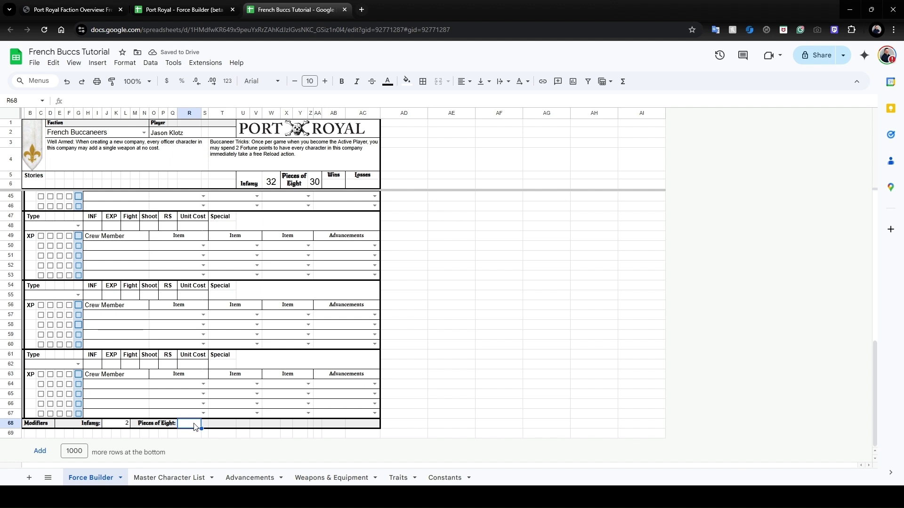
{"action": "type", "text": "2"}
{"action": "left_click", "coordinate": [224, 425]}
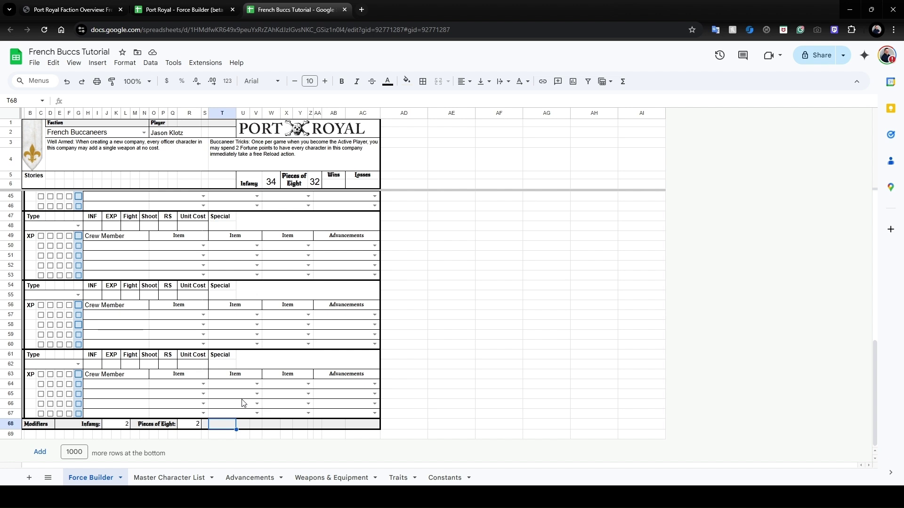
{"action": "left_click", "coordinate": [186, 428]}
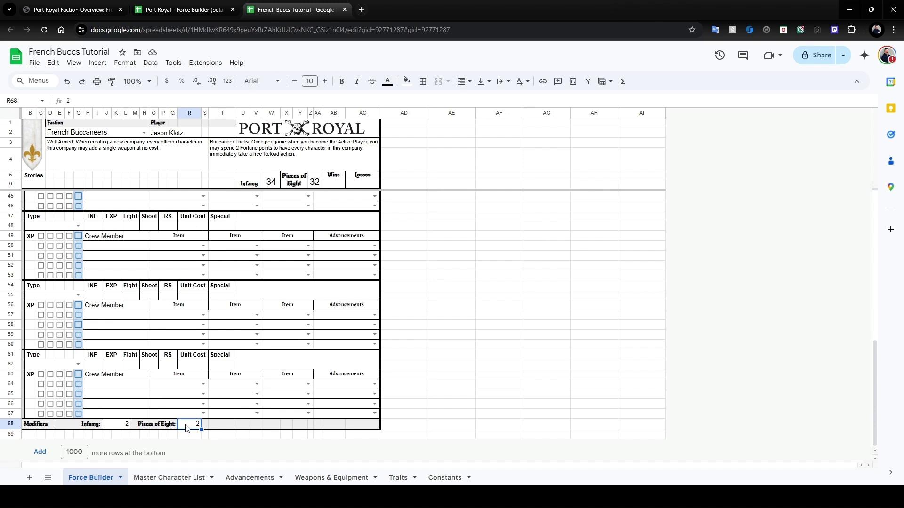
{"action": "key", "text": "Delete"}
{"action": "key", "text": "Left"}
{"action": "key", "text": "Left"}
{"action": "scroll", "coordinate": [179, 235], "scroll_direction": "up", "scroll_amount": 8}
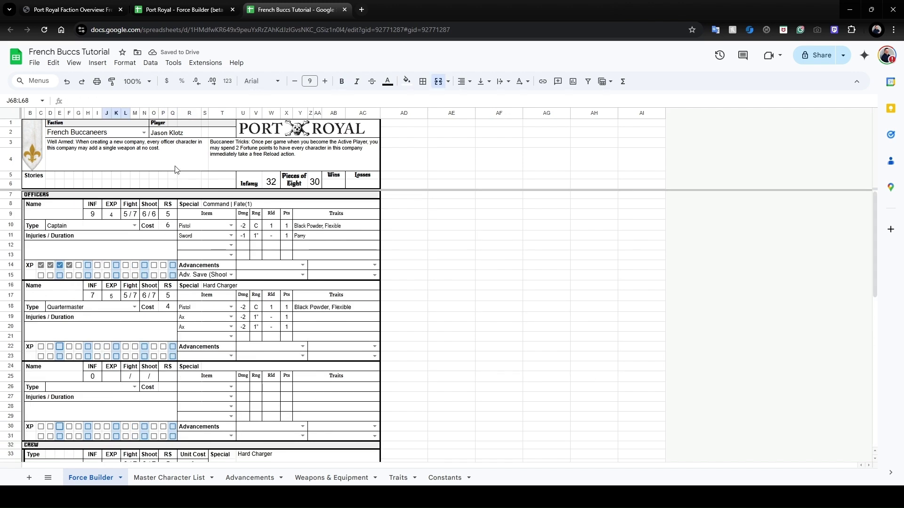
{"action": "left_click", "coordinate": [98, 82]}
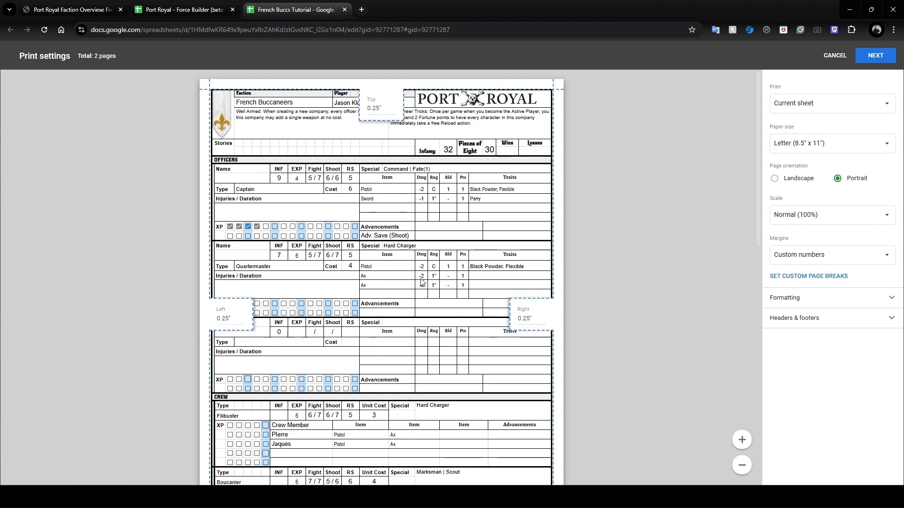
{"action": "scroll", "coordinate": [421, 282], "scroll_direction": "down", "scroll_amount": 10}
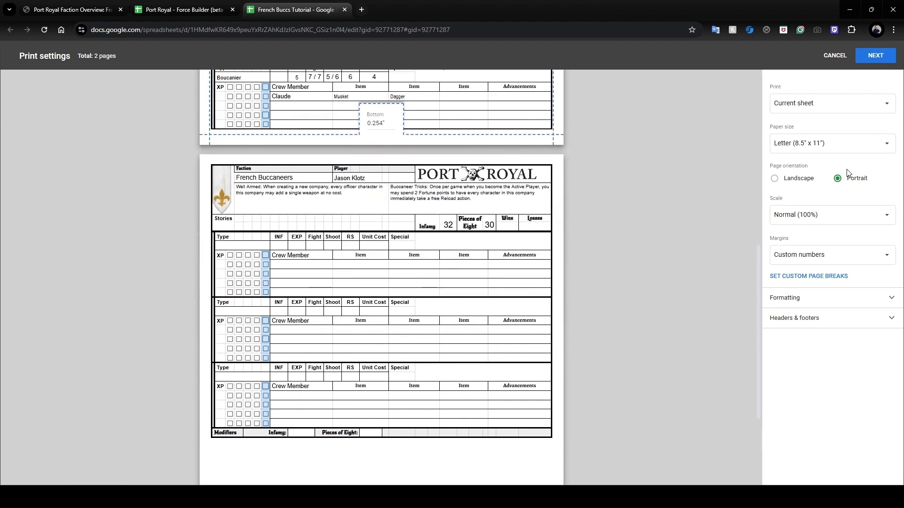
{"action": "left_click", "coordinate": [835, 58]}
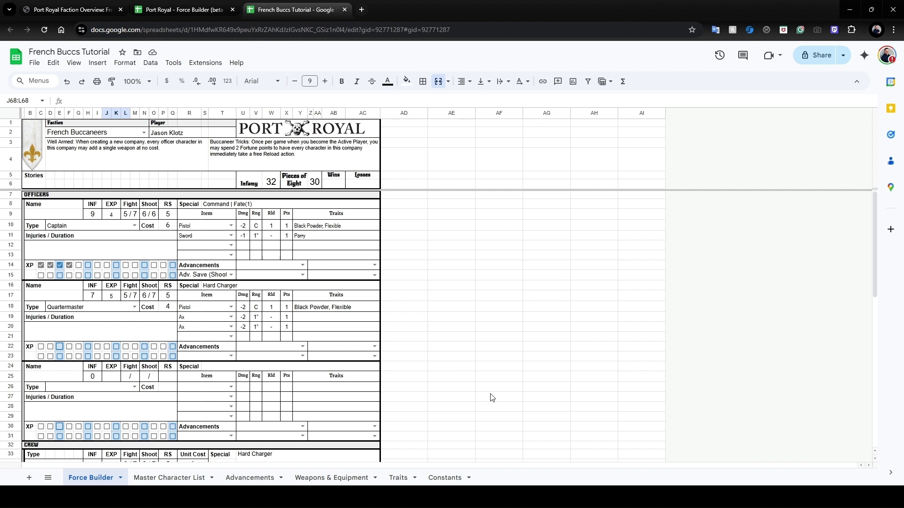
{"action": "scroll", "coordinate": [499, 395], "scroll_direction": "down", "scroll_amount": 10}
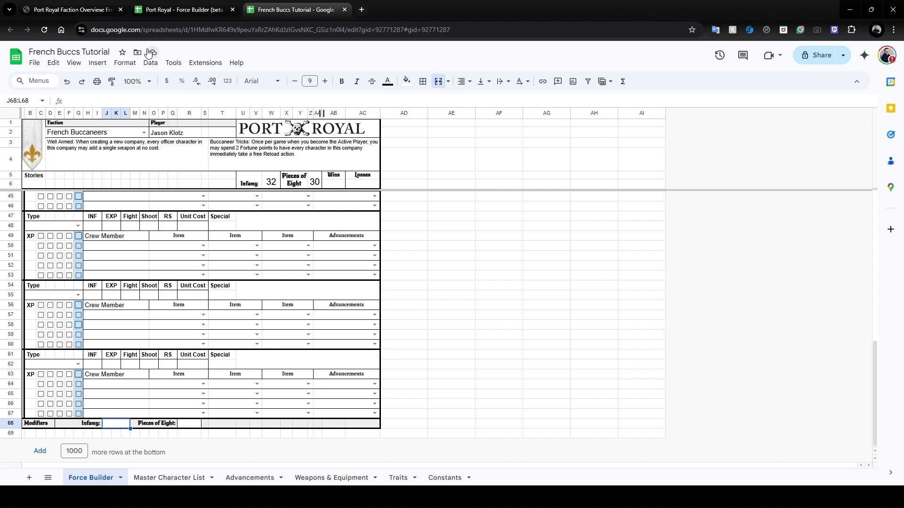
{"action": "left_click", "coordinate": [83, 10]}
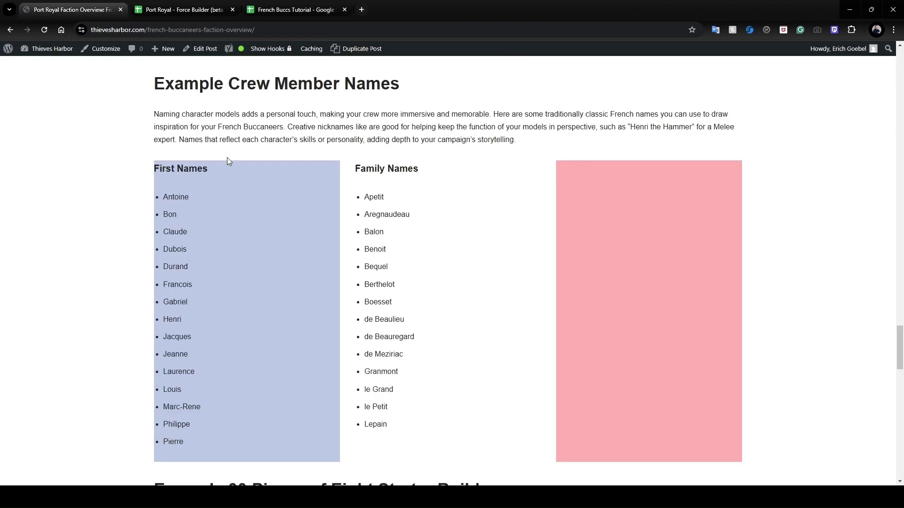
Scroll the Thieves Harbor overview page to its footer and go to Contact Us.
{"action": "scroll", "coordinate": [227, 157], "scroll_direction": "up", "scroll_amount": 20}
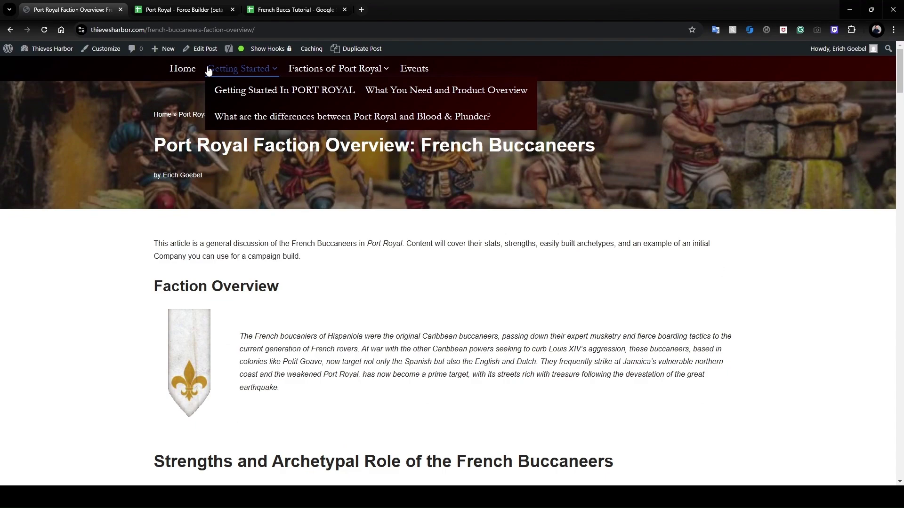
{"action": "scroll", "coordinate": [353, 202], "scroll_direction": "down", "scroll_amount": 20}
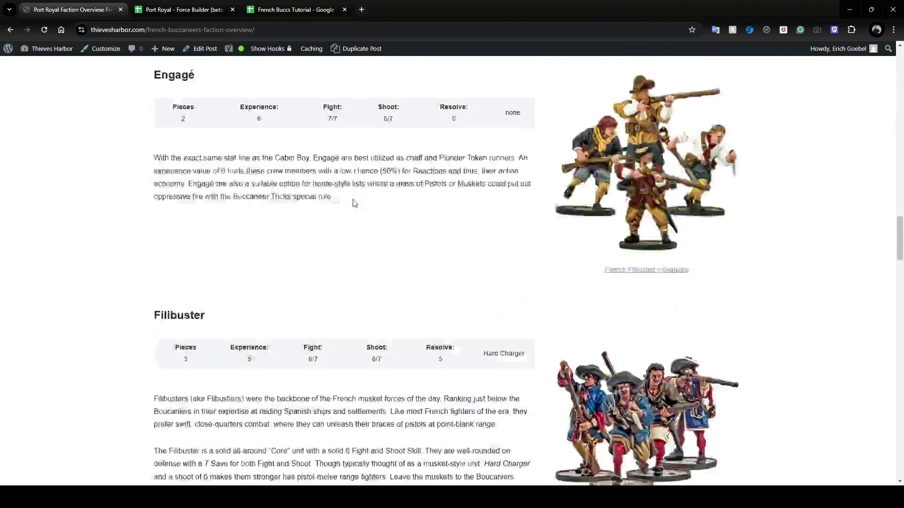
{"action": "scroll", "coordinate": [355, 203], "scroll_direction": "down", "scroll_amount": 15}
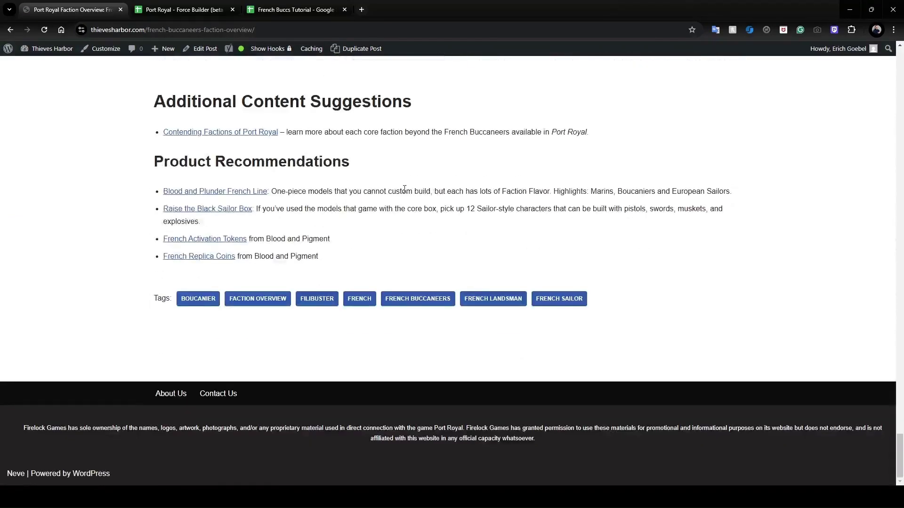
{"action": "left_click", "coordinate": [215, 395]}
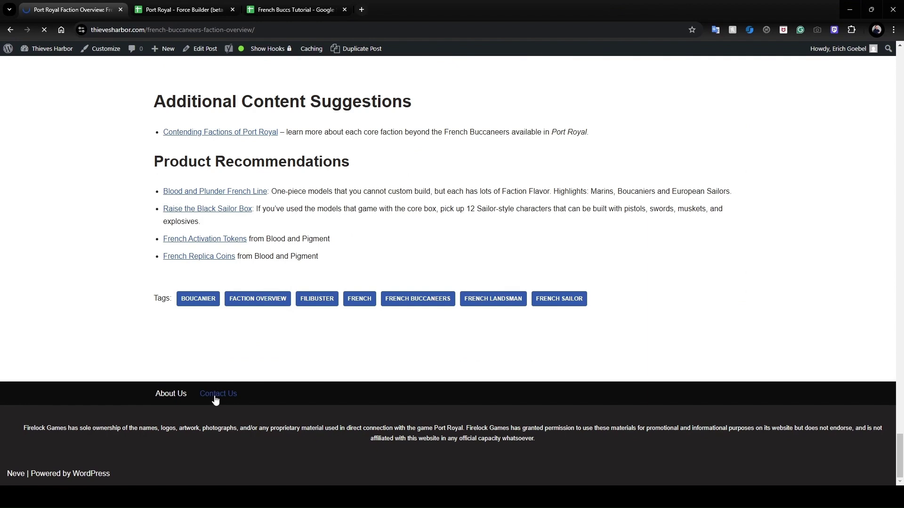